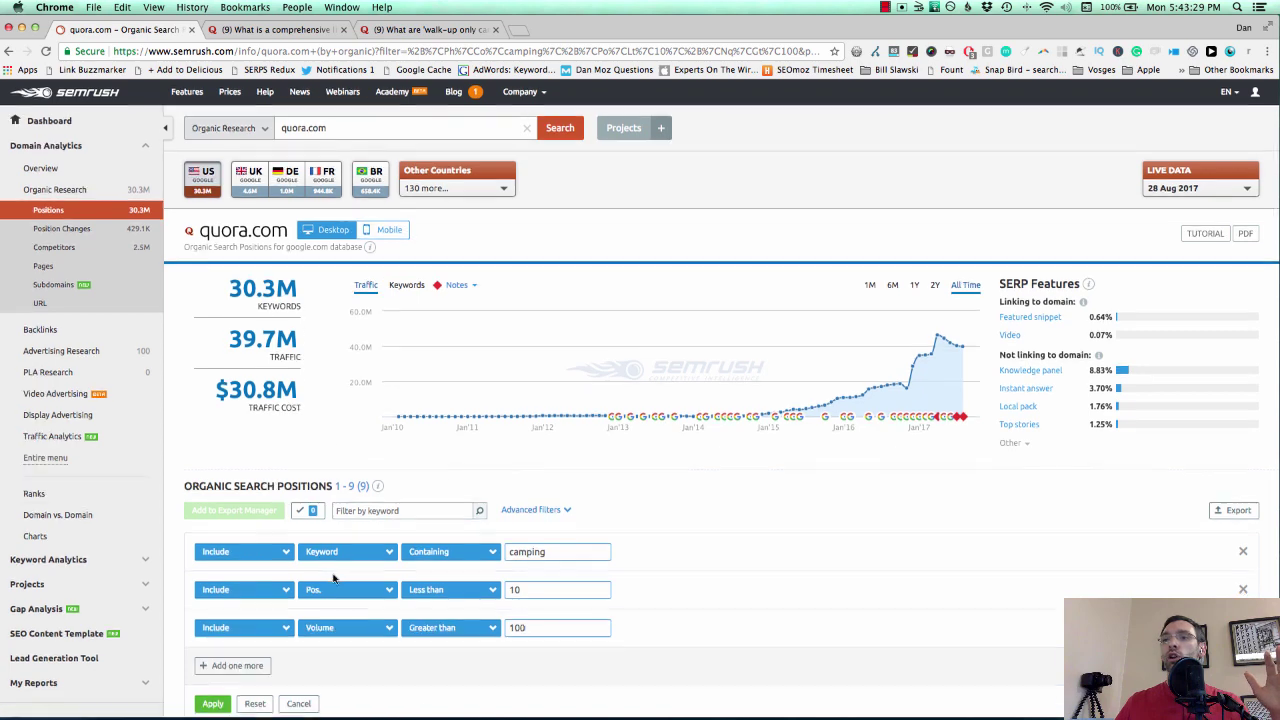
Scroll to the filtered camping keywords and select the top one, 'walk up camping' (position 4, volume 590)
scroll(340, 578, "down", 2)
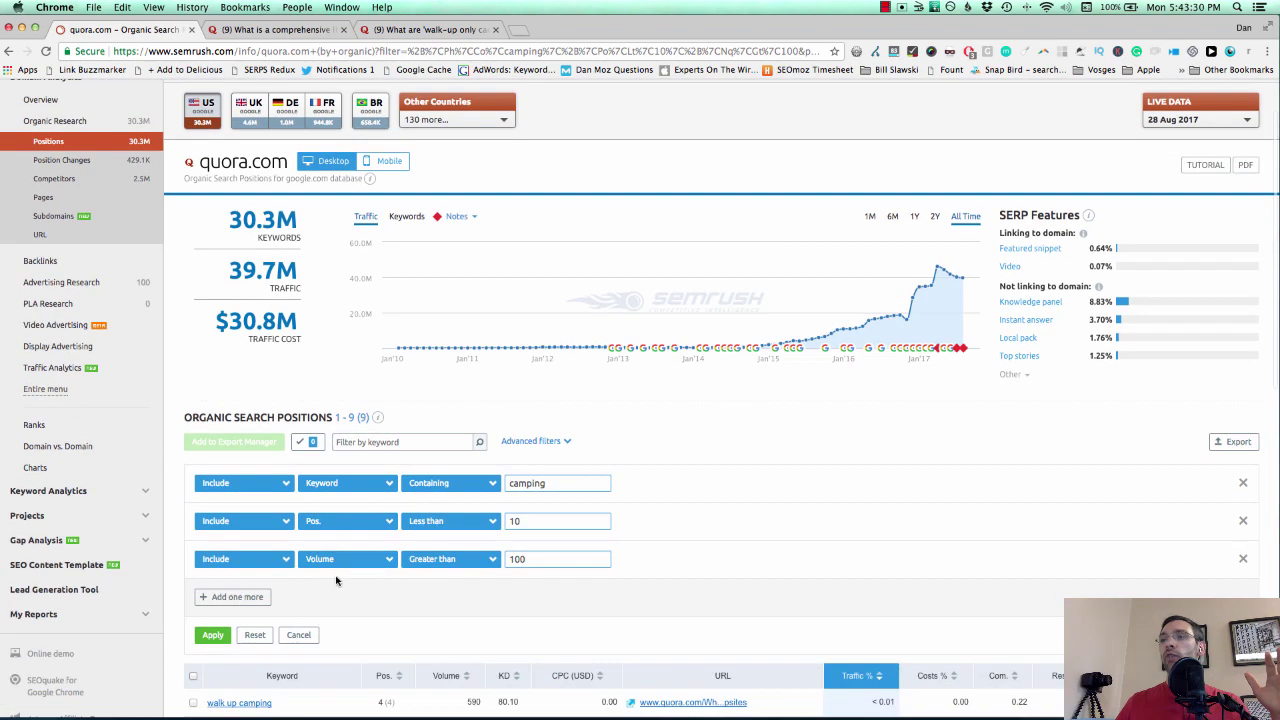
left_click(552, 487)
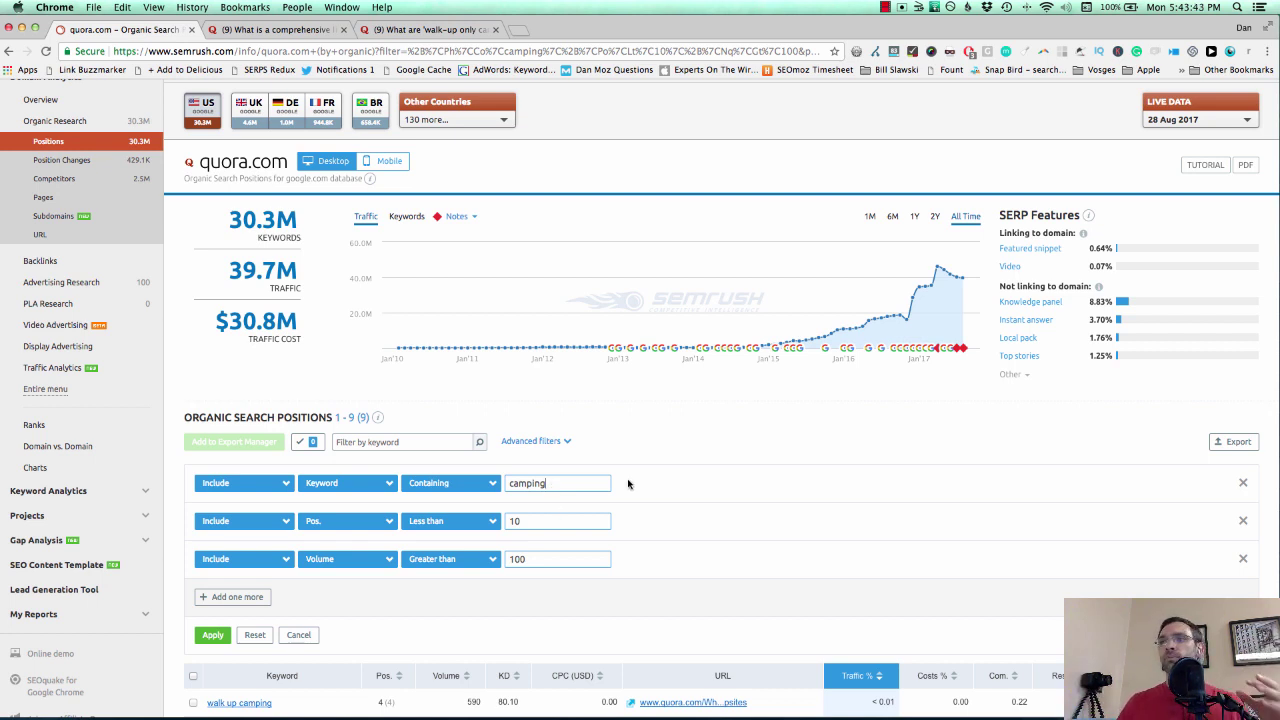
scroll(628, 484, "down", 1)
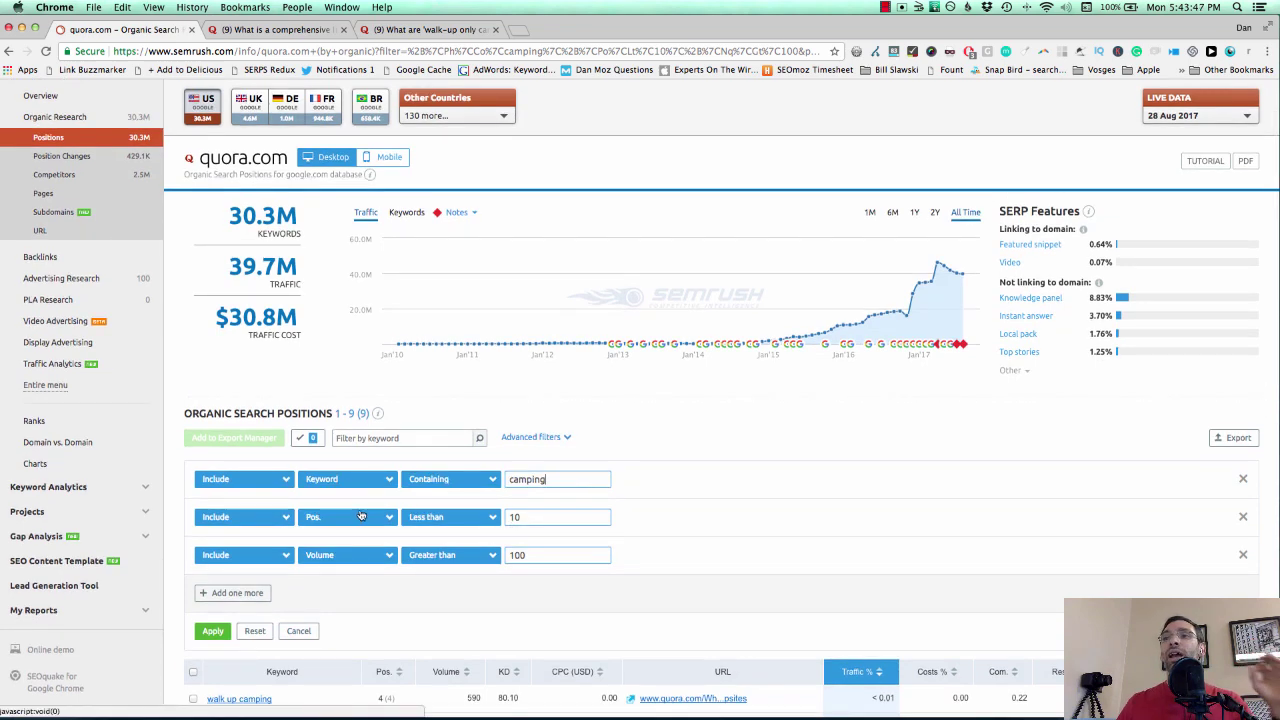
scroll(670, 522, "down", 2)
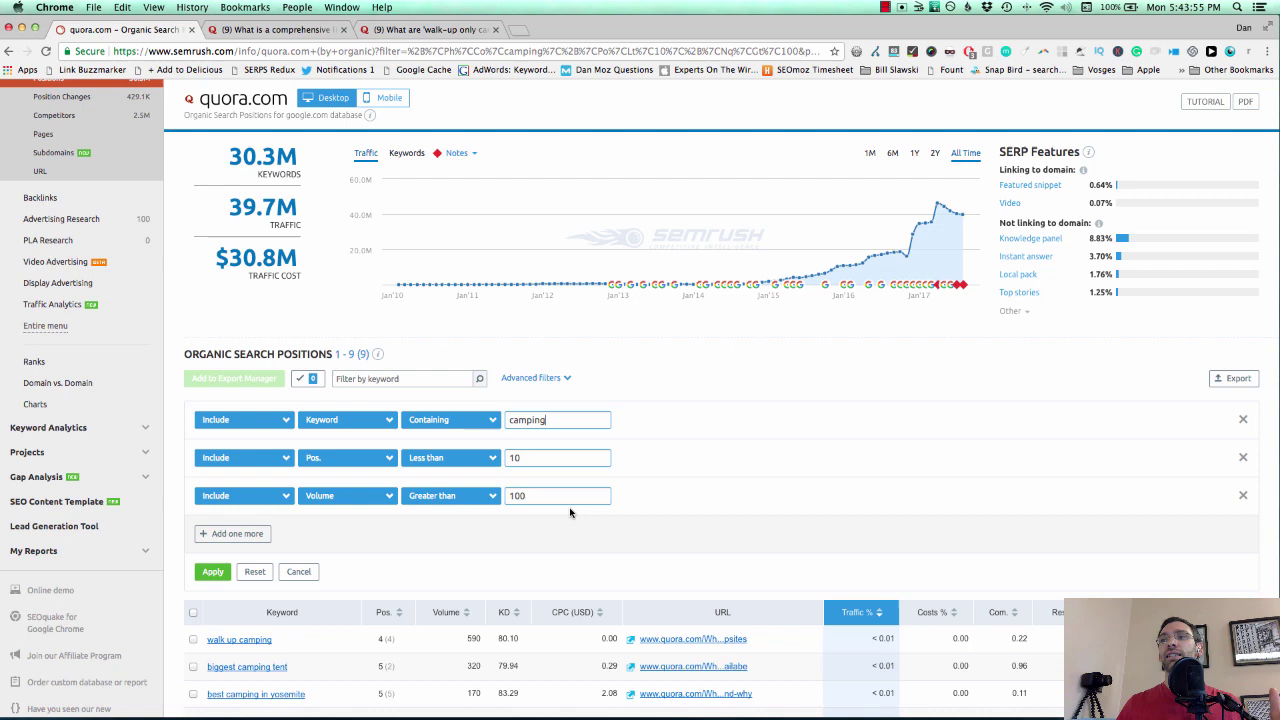
scroll(612, 519, "down", 3)
scroll(612, 519, "up", 4)
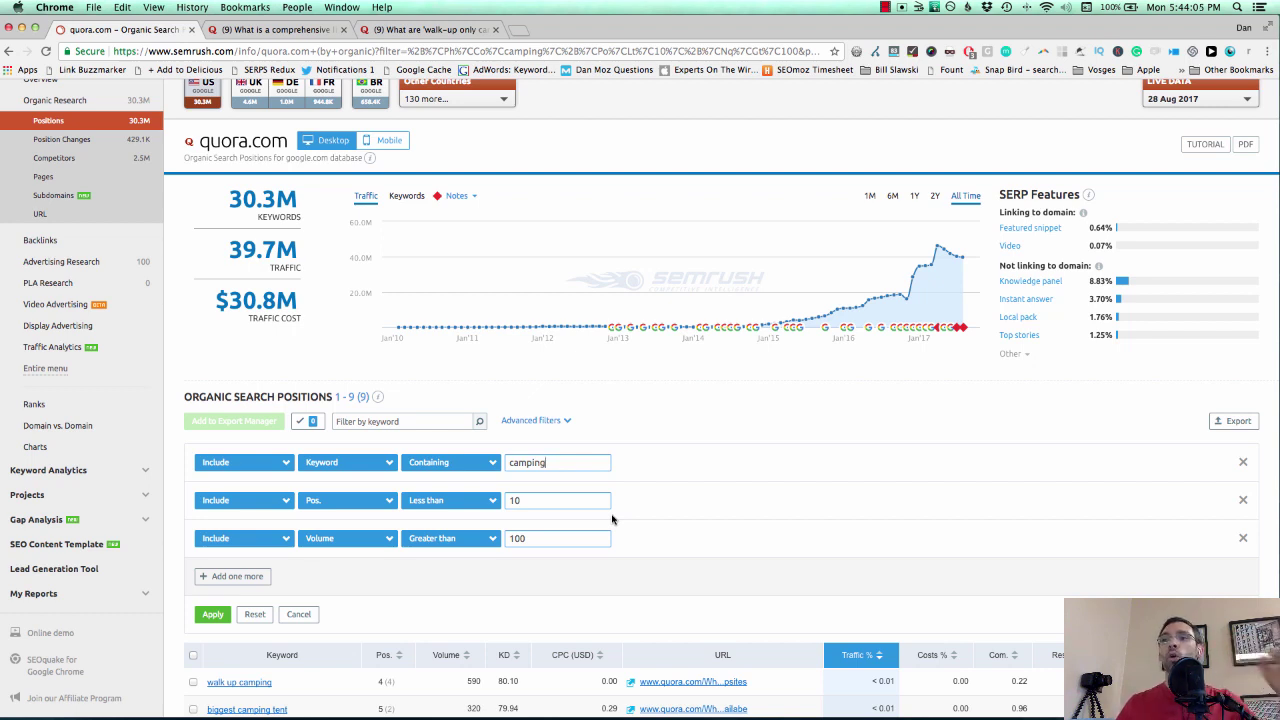
scroll(612, 519, "down", 5)
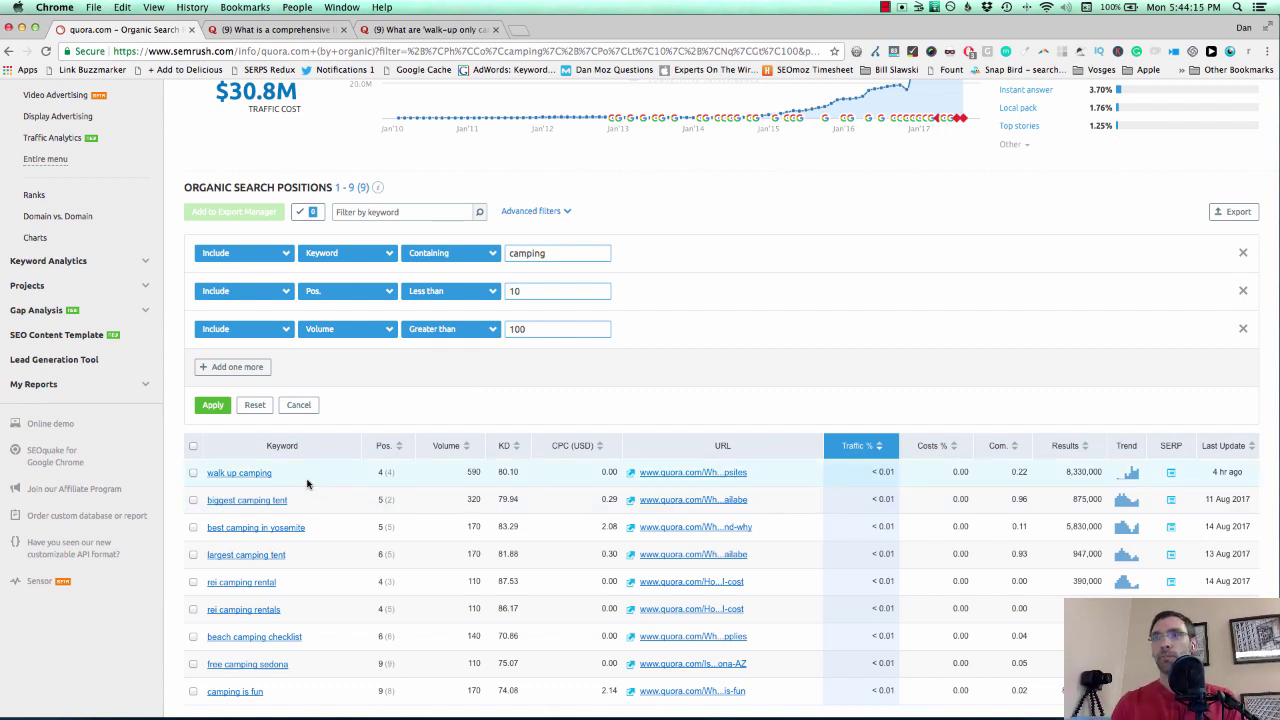
left_click_drag(273, 474, 203, 474)
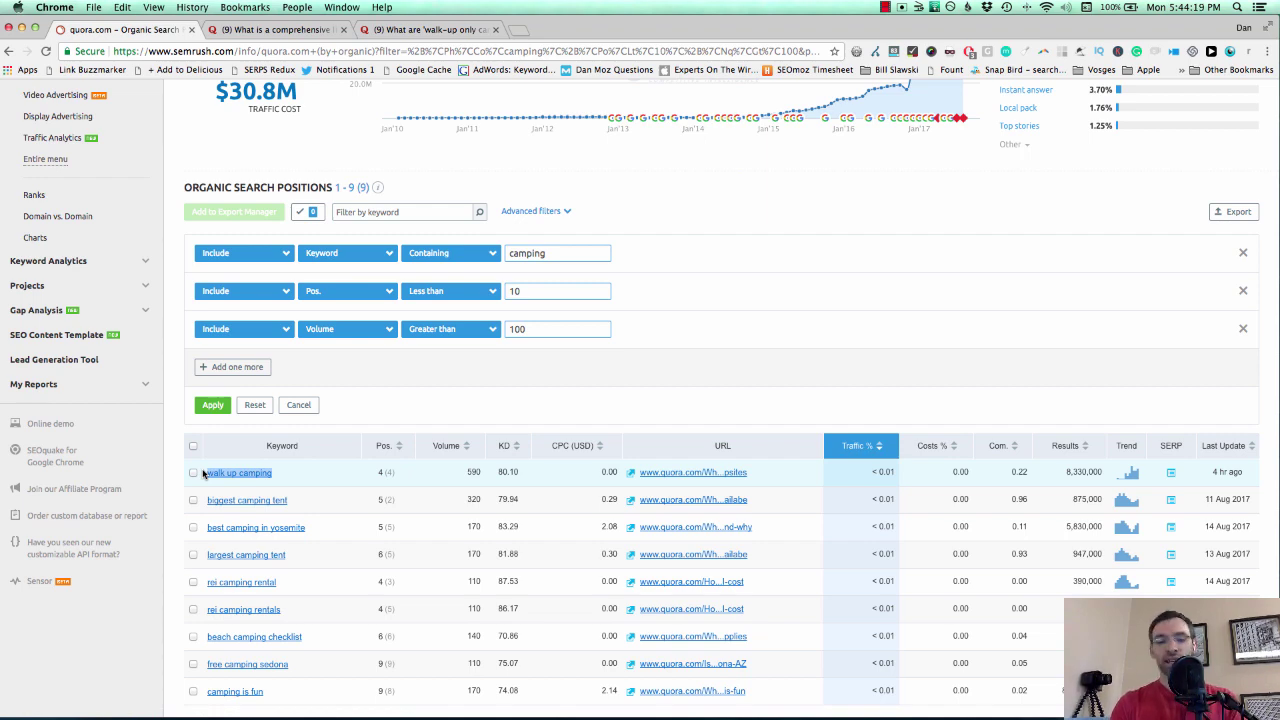
Copy 'walk up camping' and search it on Google in a new tab
key("super+c")
key("super+t")
key("super+v")
key("Return")
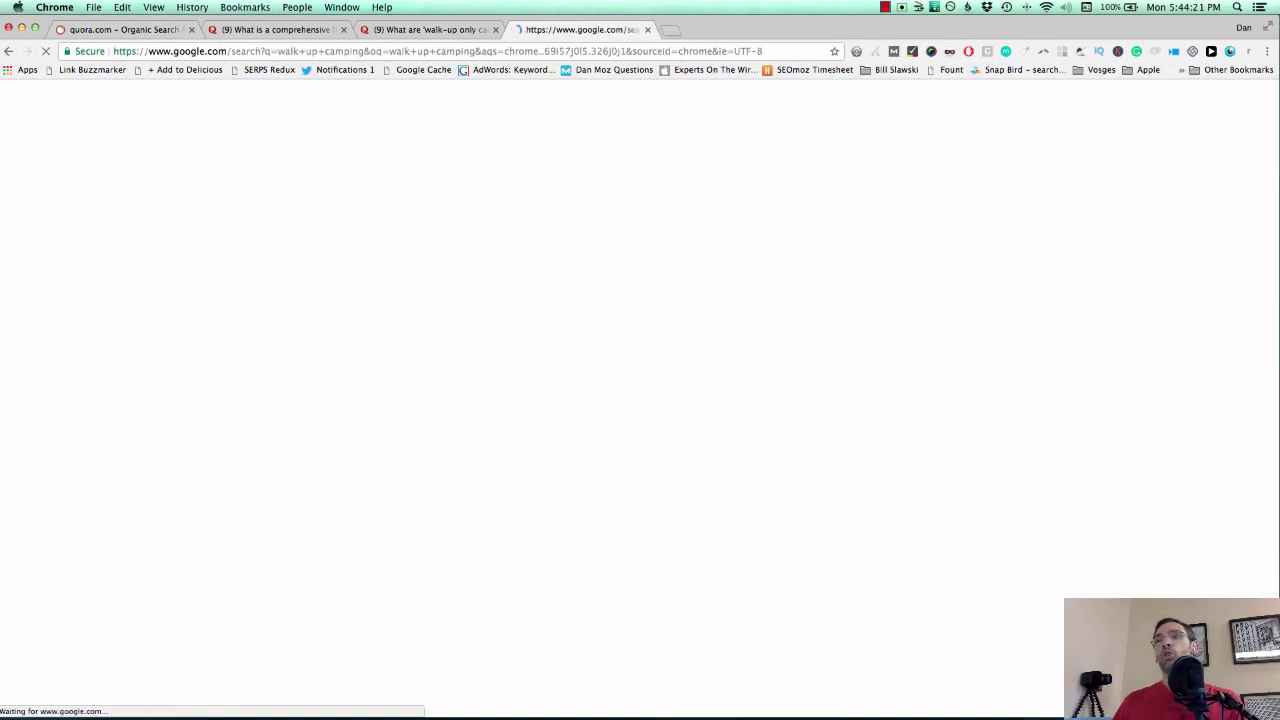
Scan the Google results to find the Quora question about walk-up only campsites
scroll(65, 502, "down", 1)
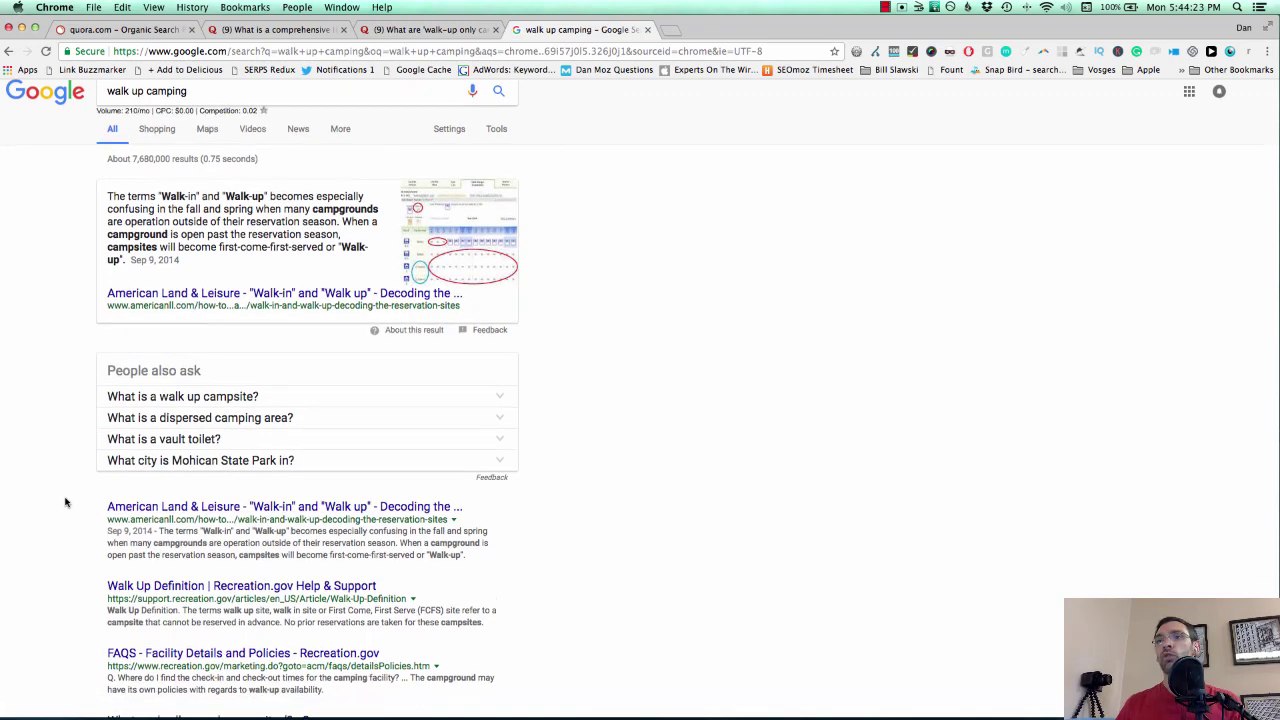
scroll(65, 502, "down", 4)
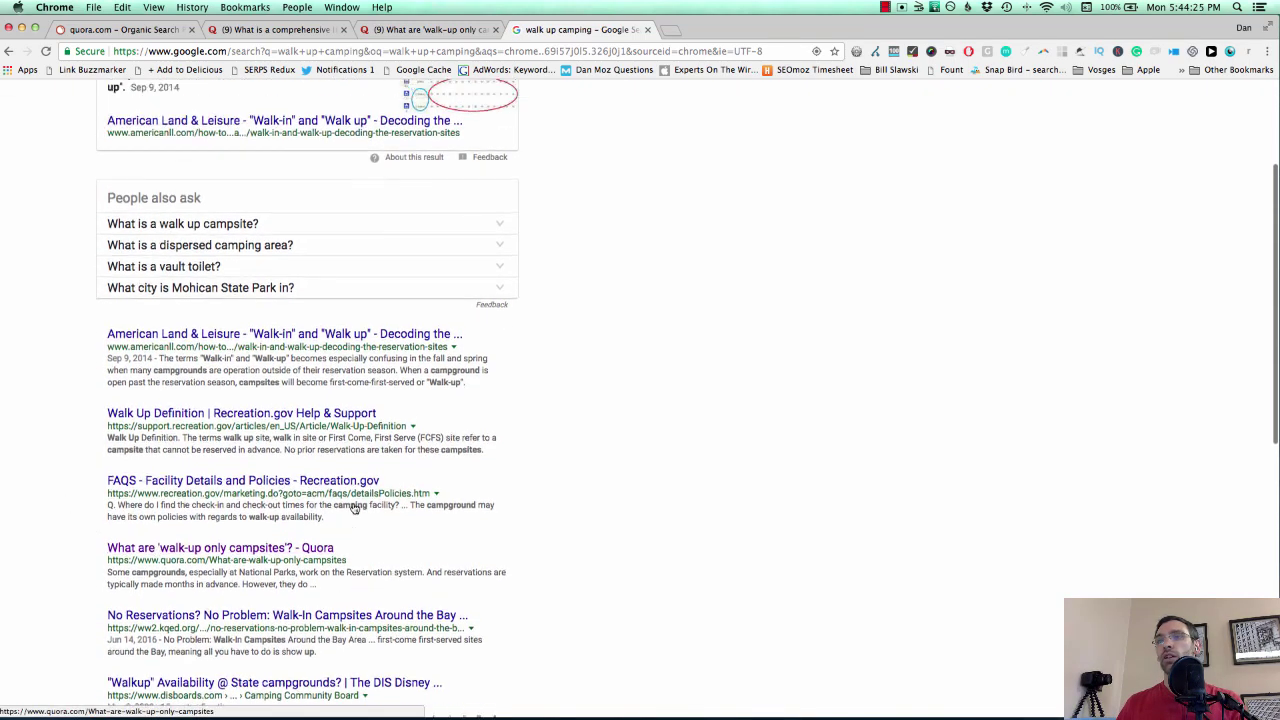
scroll(354, 508, "up", 4)
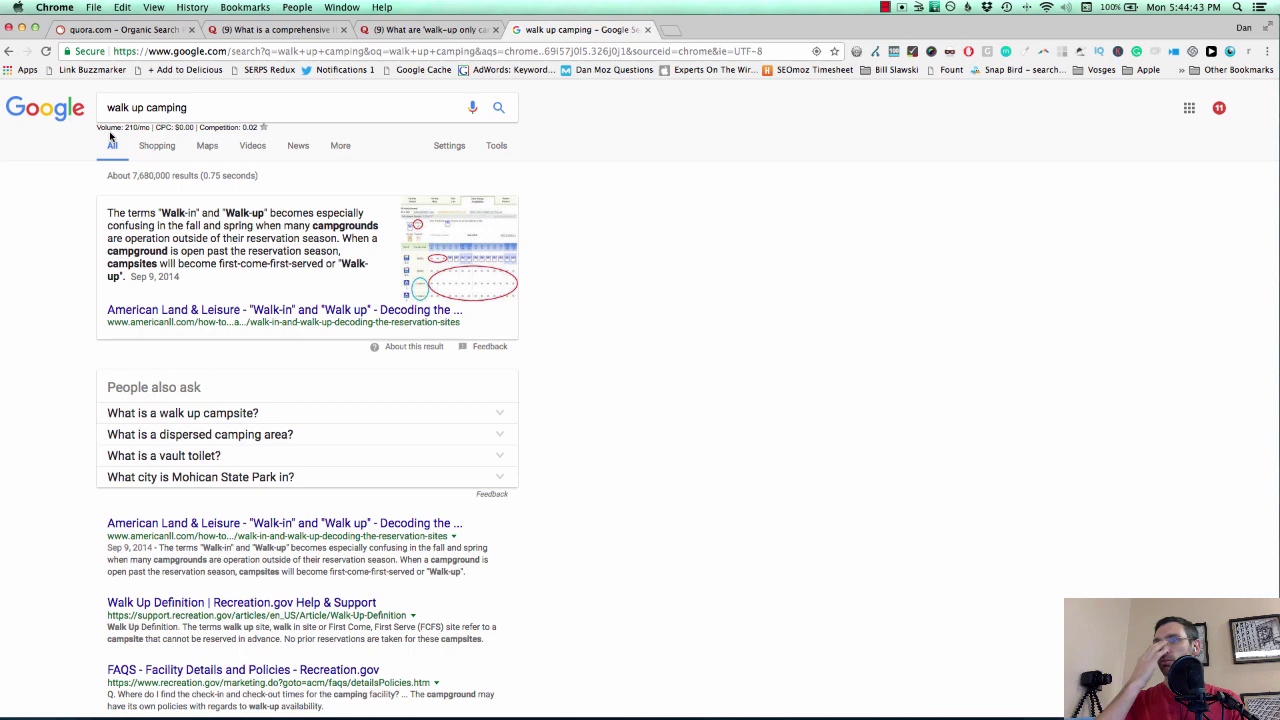
scroll(110, 137, "down", 5)
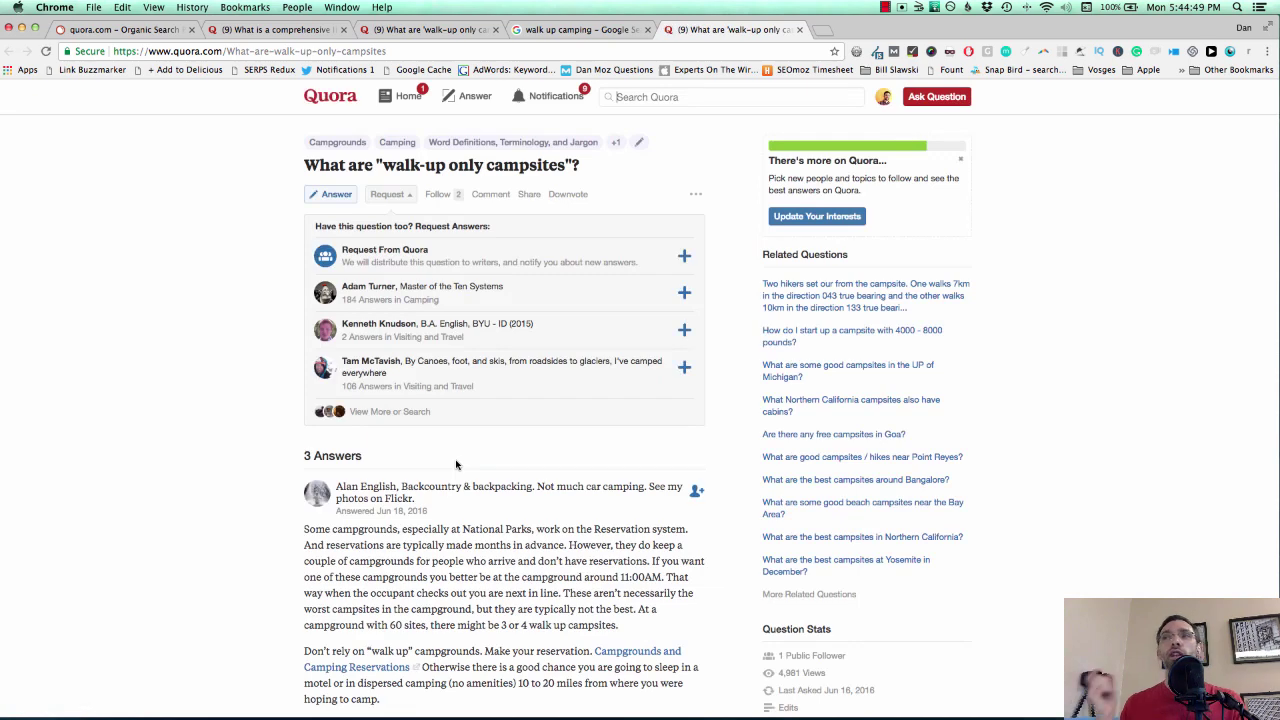
Read the three answers on Quora's 'What are walk-up only campsites?' page, returning to the top
scroll(455, 463, "down", 2)
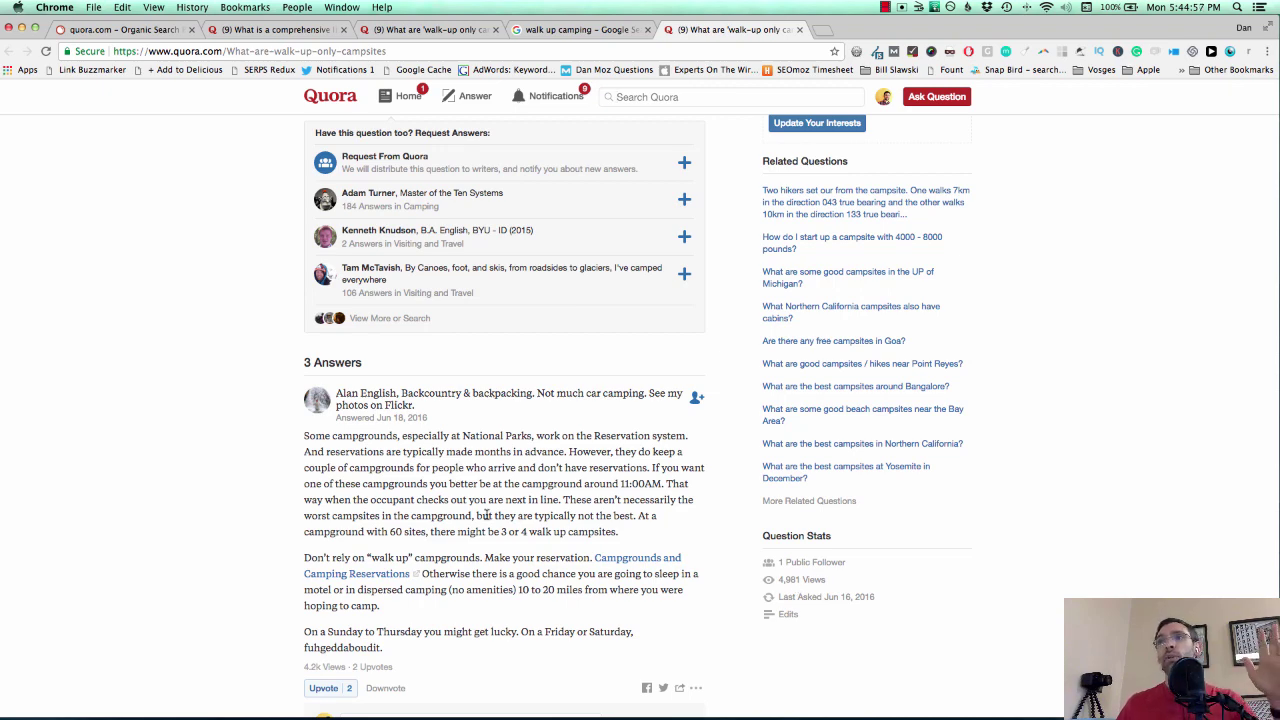
scroll(487, 515, "down", 15)
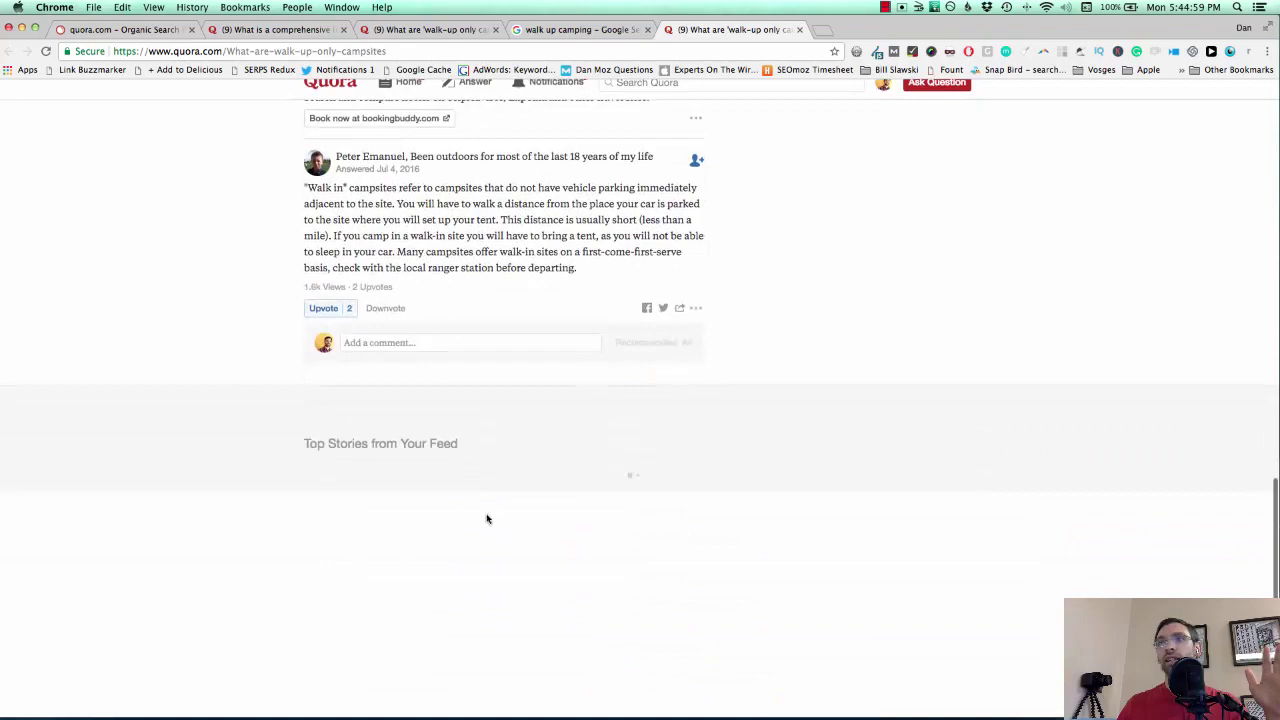
scroll(487, 518, "up", 6)
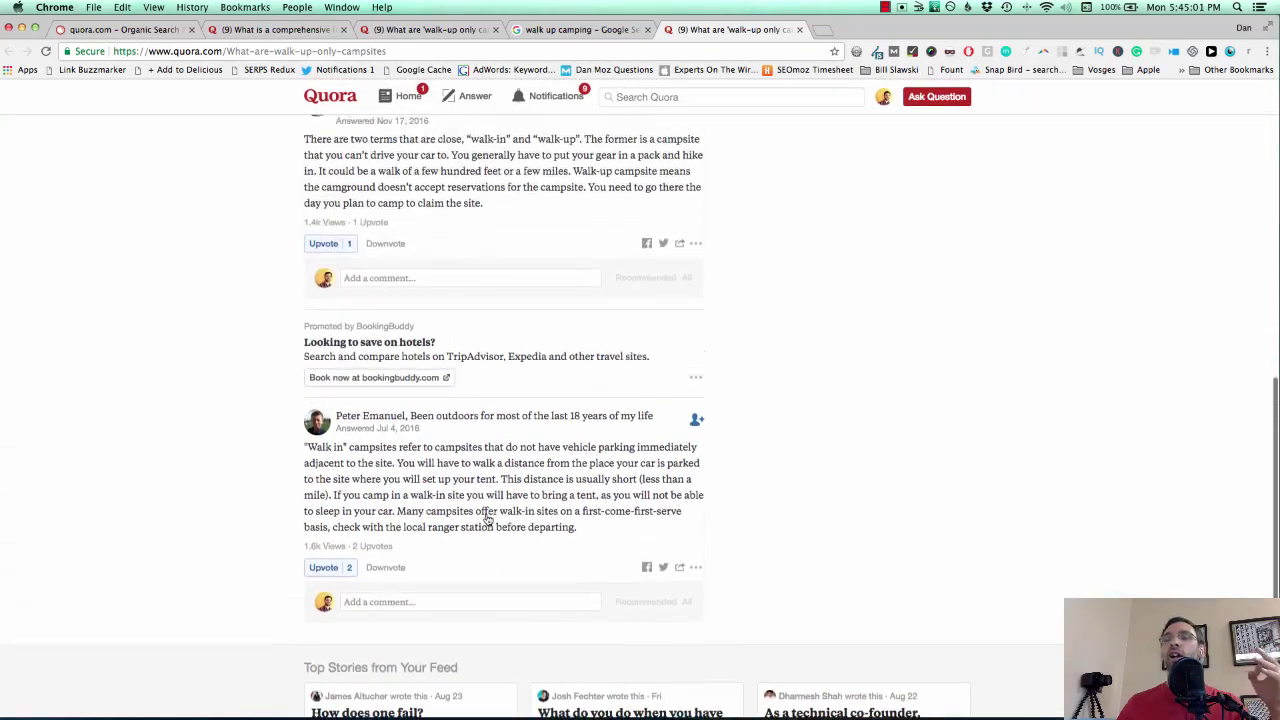
scroll(487, 518, "up", 12)
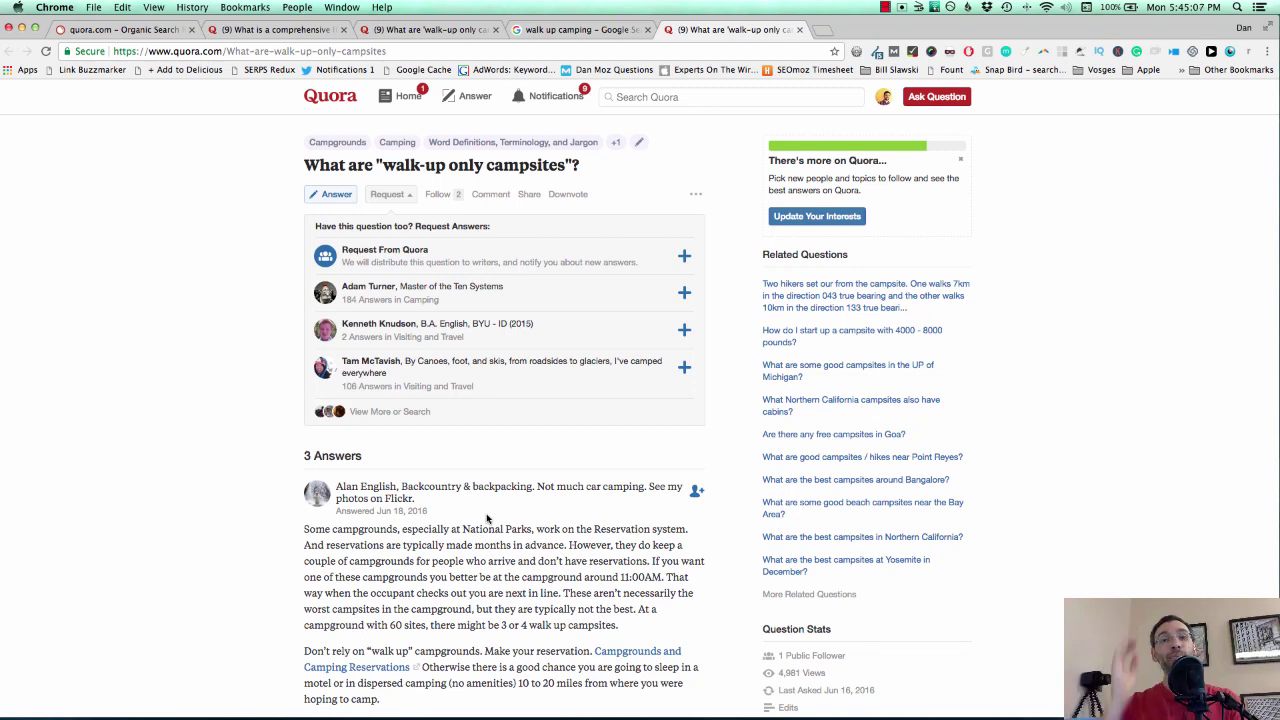
scroll(487, 518, "down", 5)
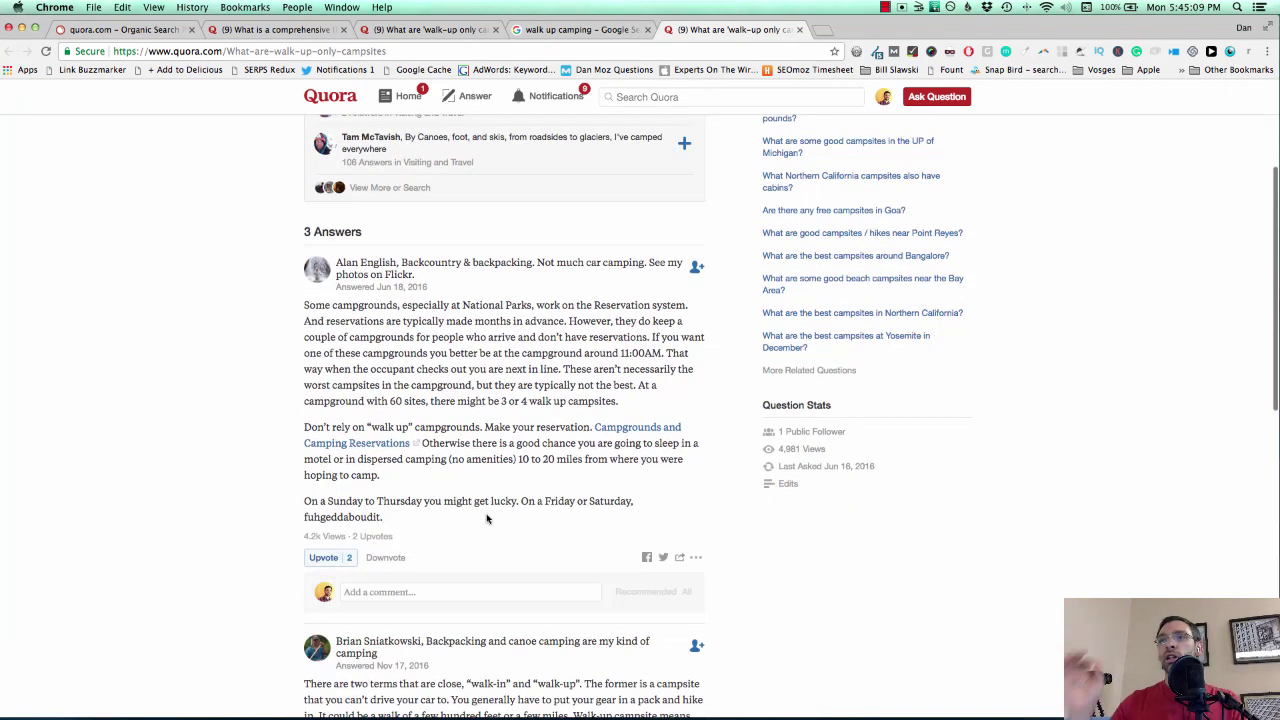
scroll(487, 518, "down", 2)
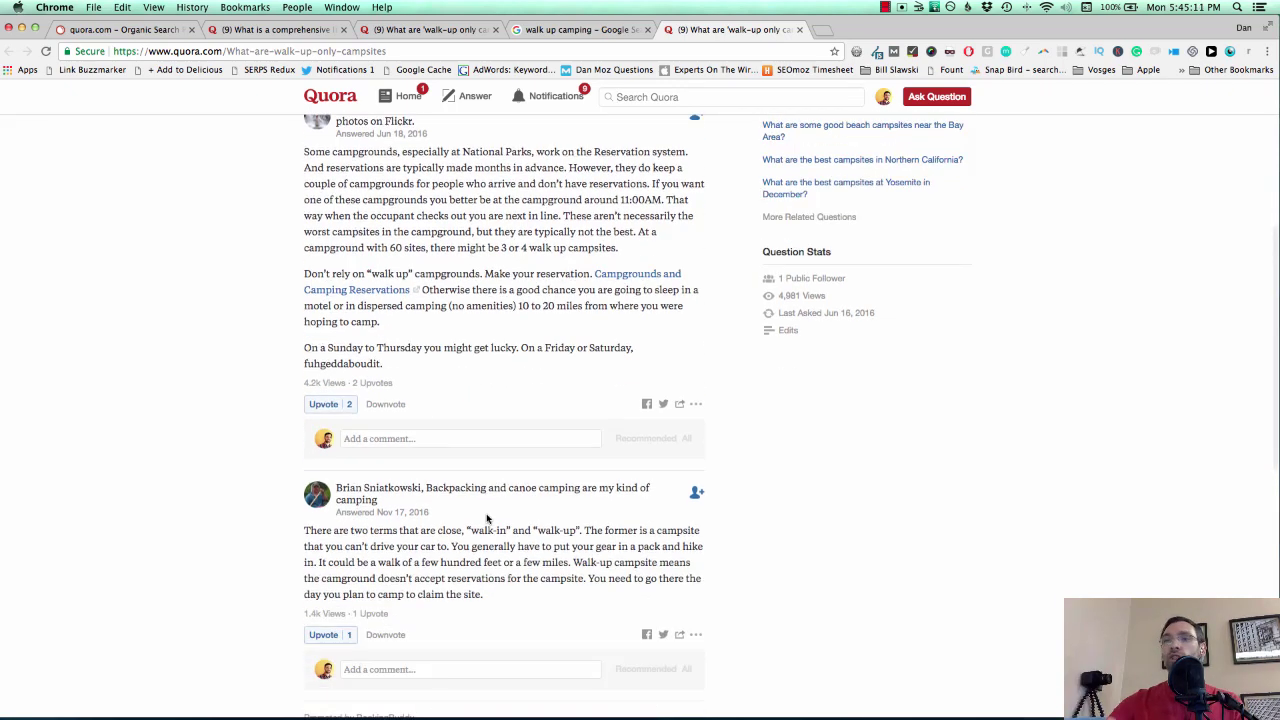
scroll(487, 518, "down", 6)
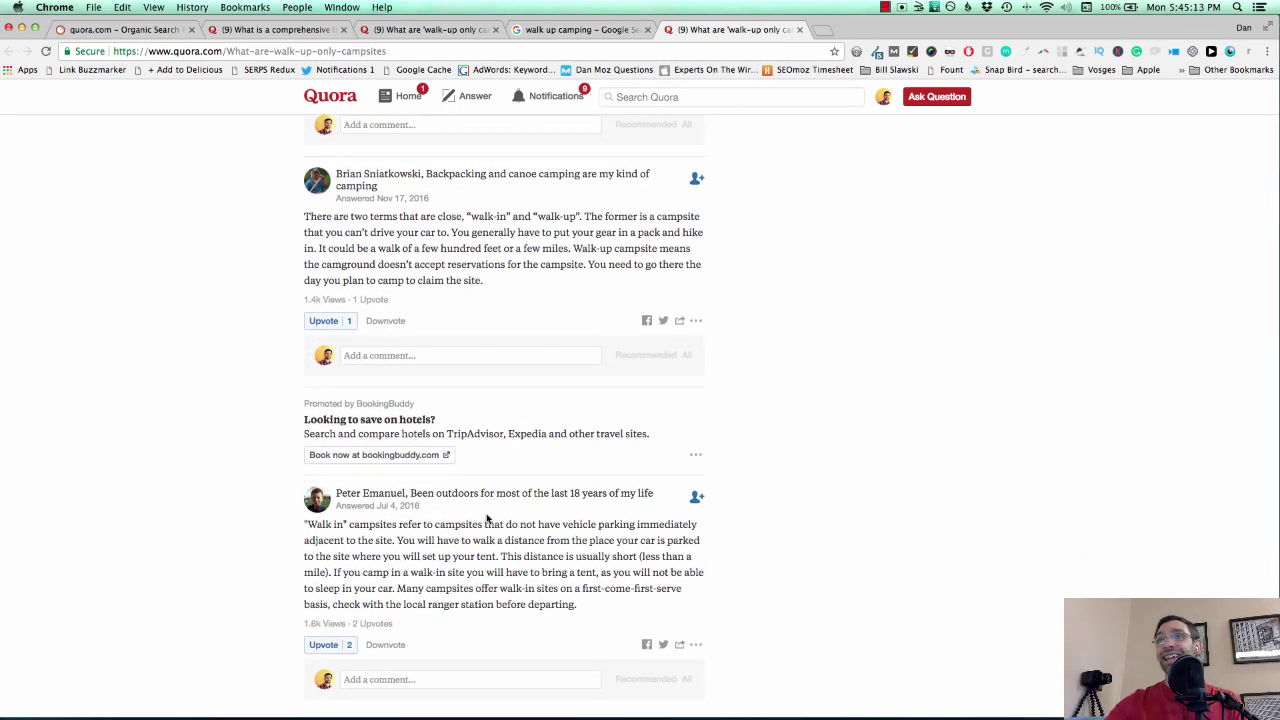
scroll(487, 518, "up", 5)
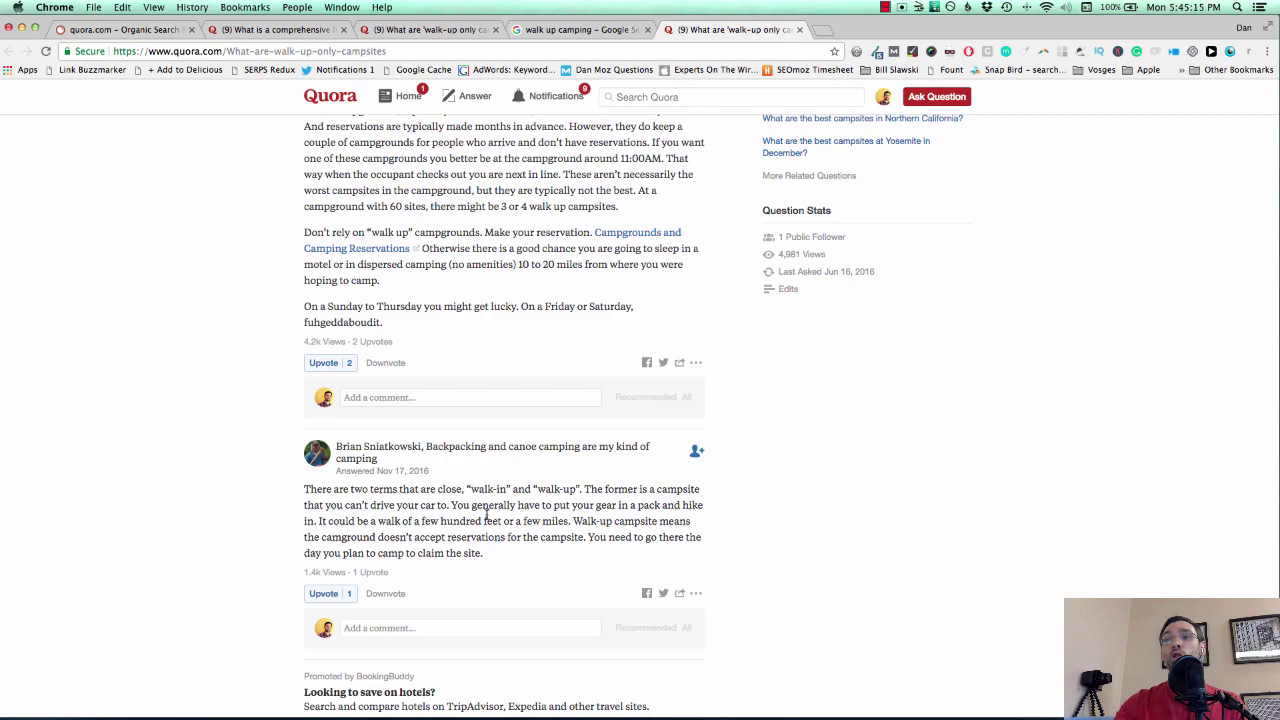
scroll(487, 517, "down", 1)
scroll(487, 517, "up", 5)
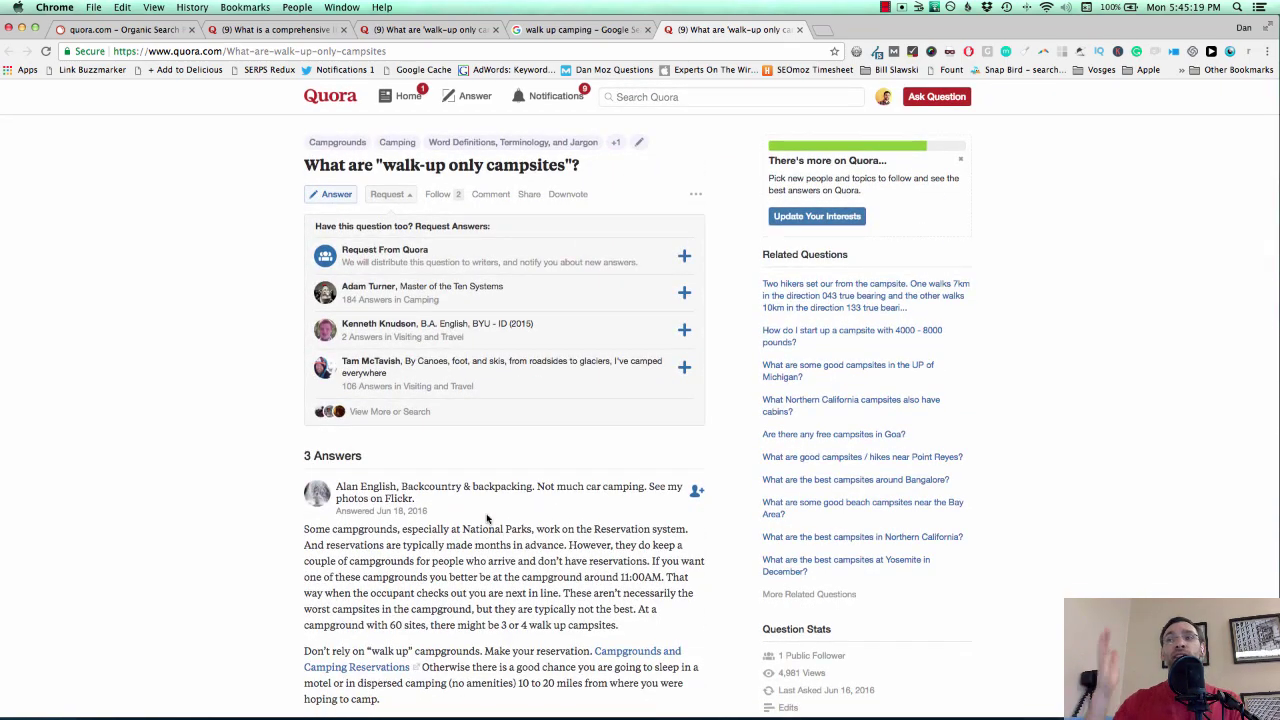
Go back to the walk up camping Google results and look them over
key("ctrl+shift+Tab")
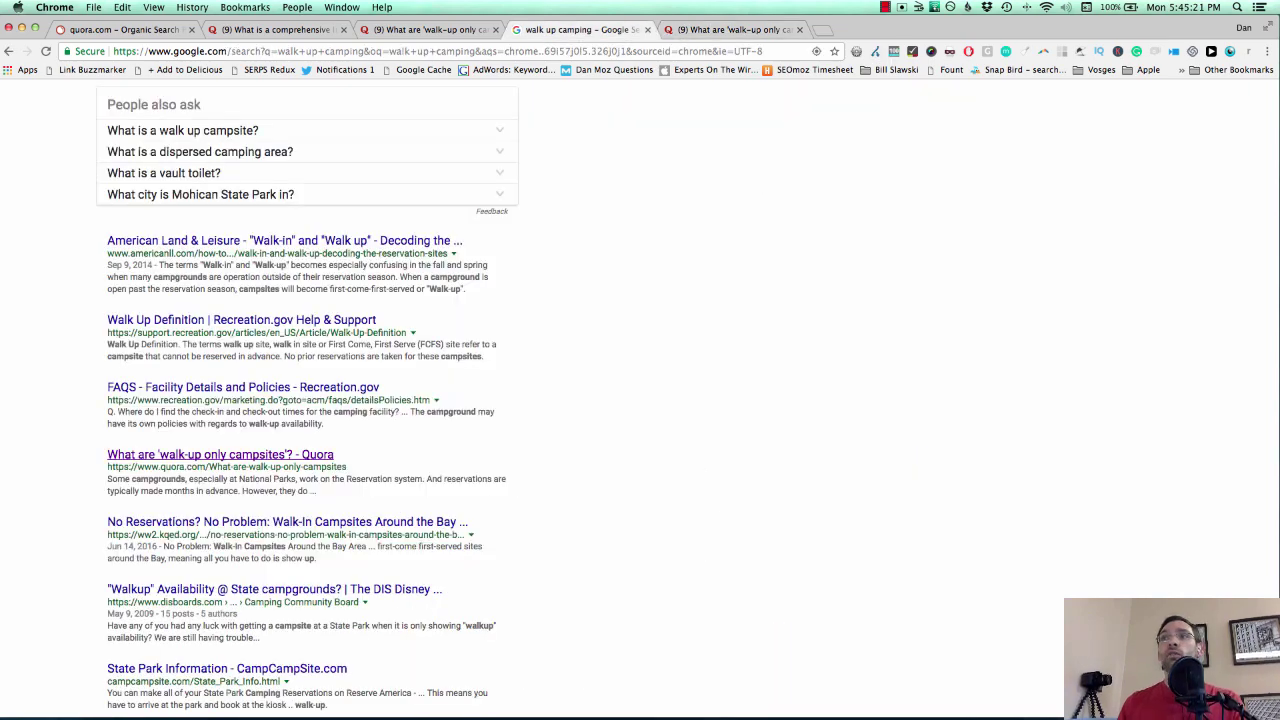
scroll(640, 400, "up", 3)
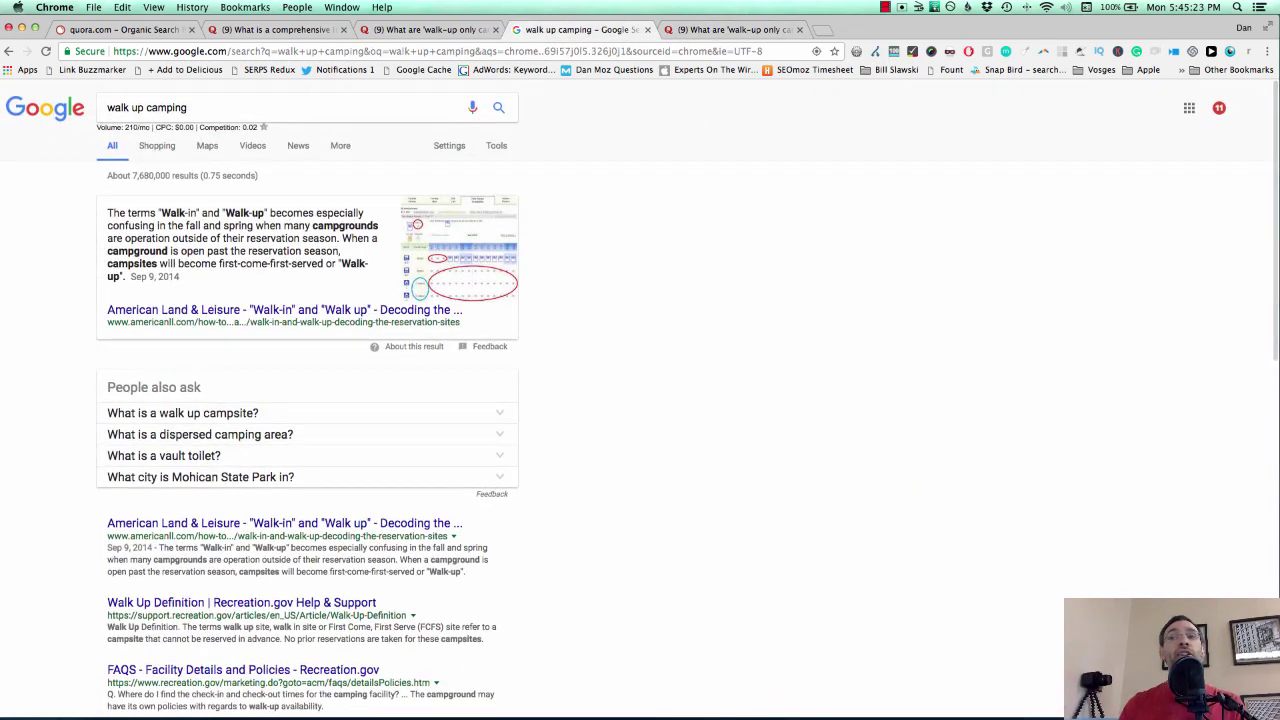
scroll(640, 400, "down", 5)
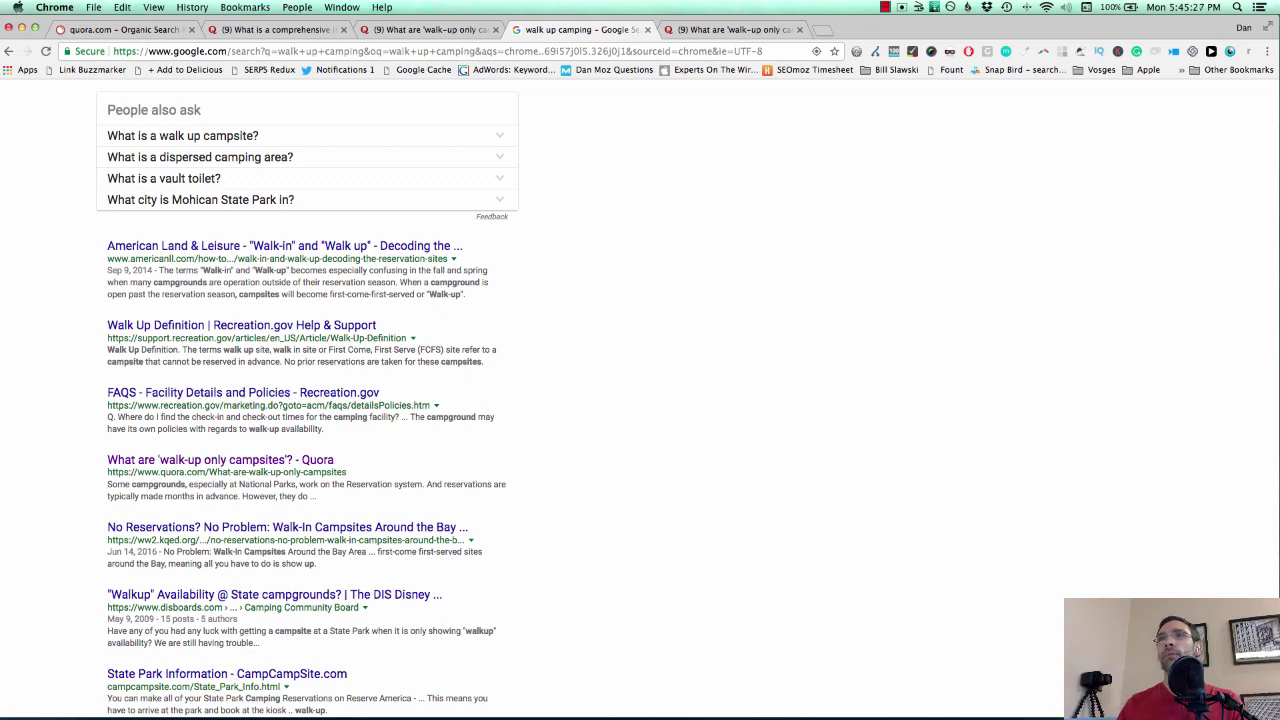
In the SEMrush Quora report, select and copy the keyword 'beach camping checklist'
key("super+1")
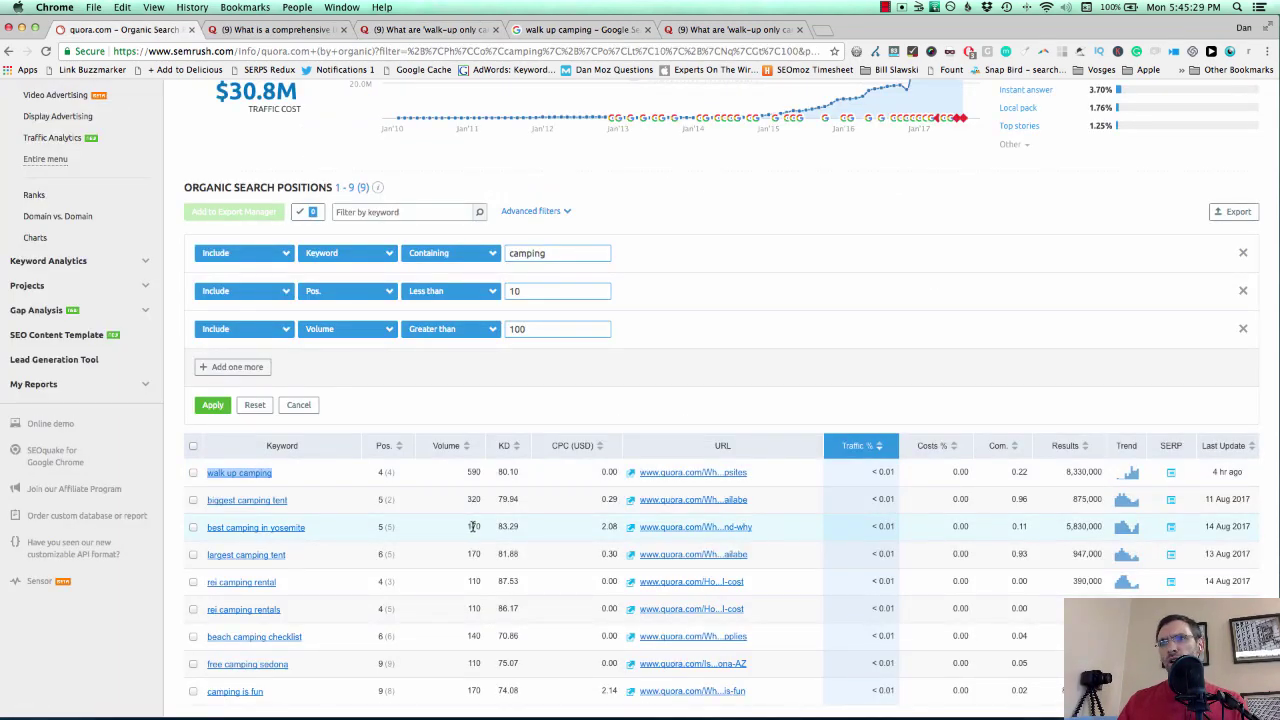
scroll(473, 526, "down", 2)
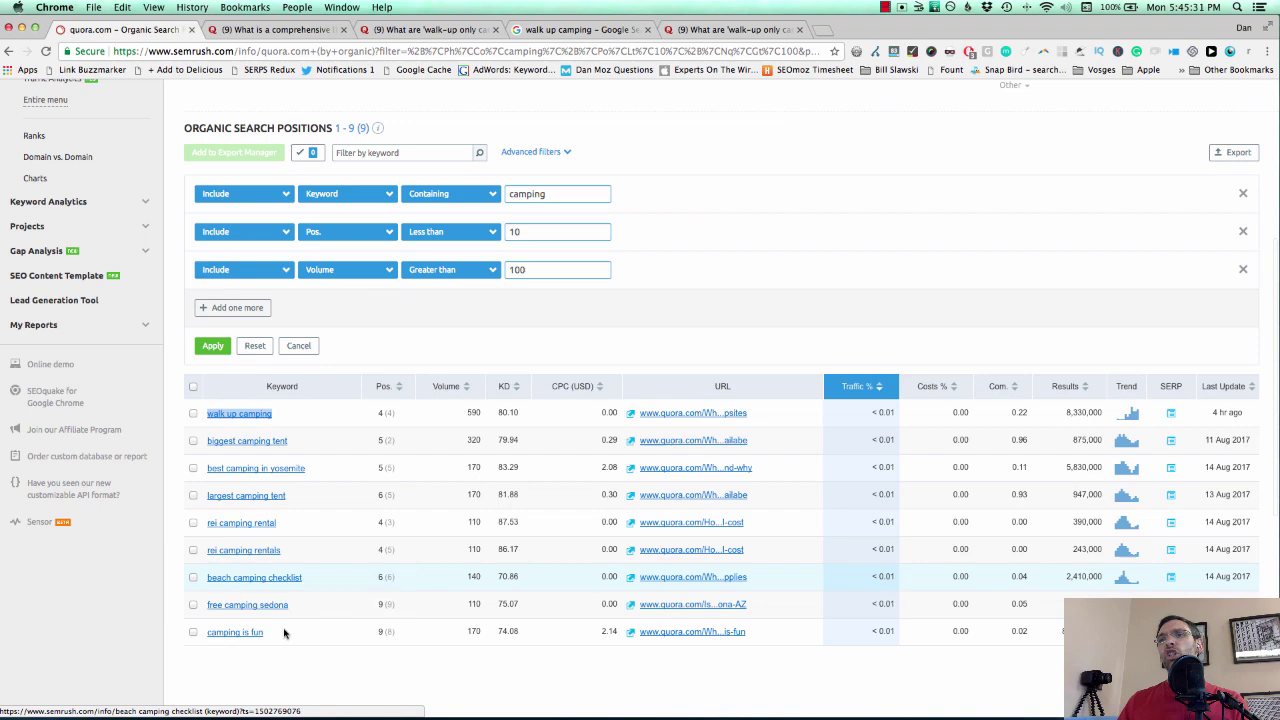
left_click_drag(311, 580, 213, 578)
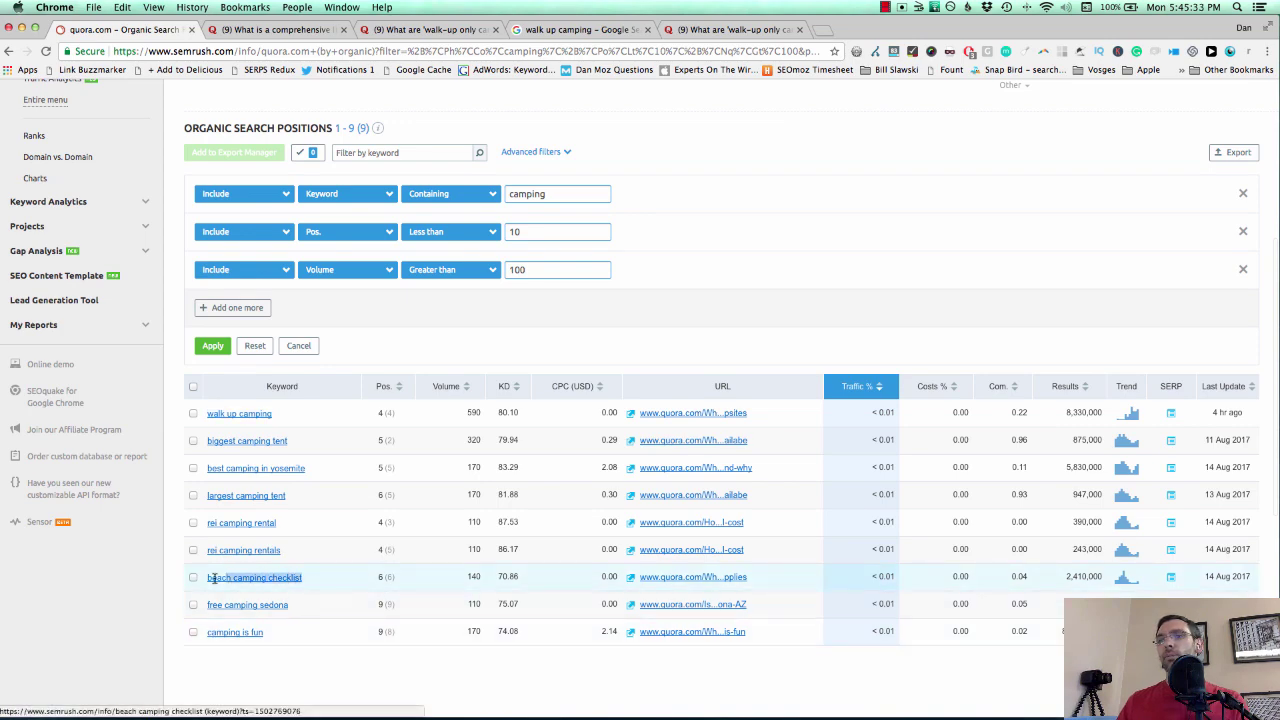
key("super+c")
Search Google for 'beach camping checklist' in a new tab
key("super+t")
key("super+v")
key("Return")
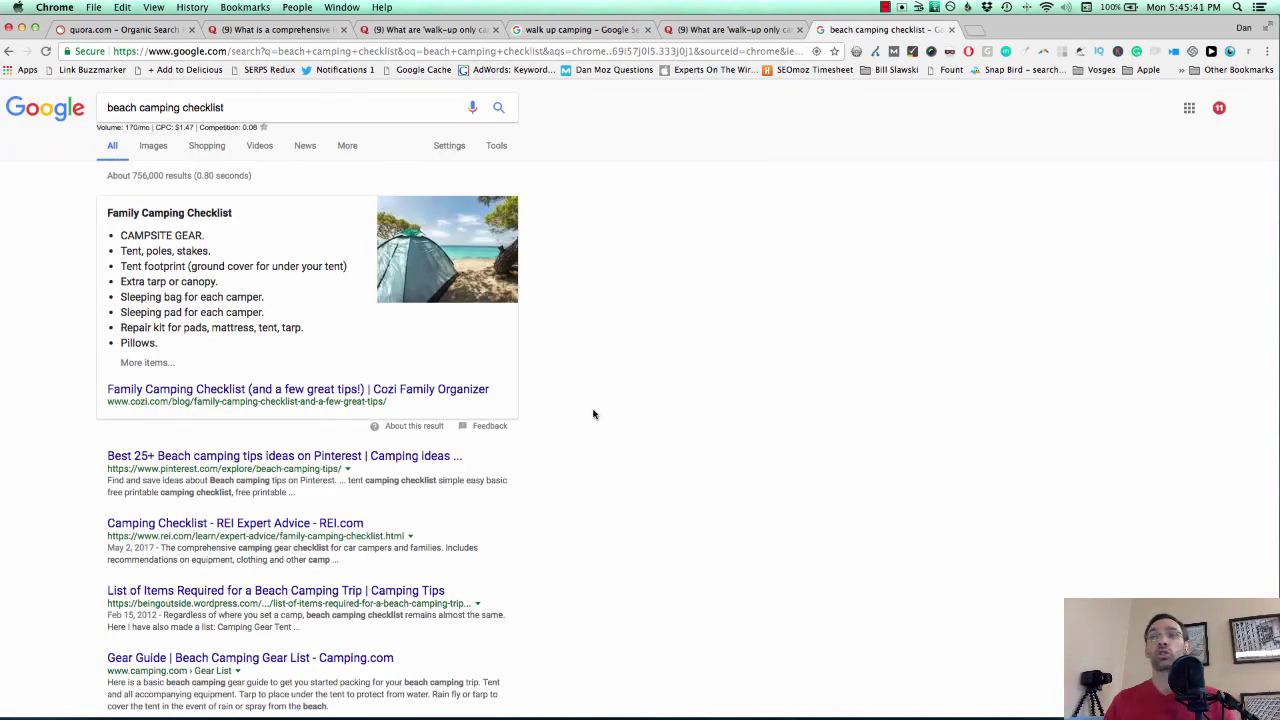
Review the results and open the Quora question 'What is a comprehensive list for beach camping supplies?'
scroll(593, 414, "down", 3)
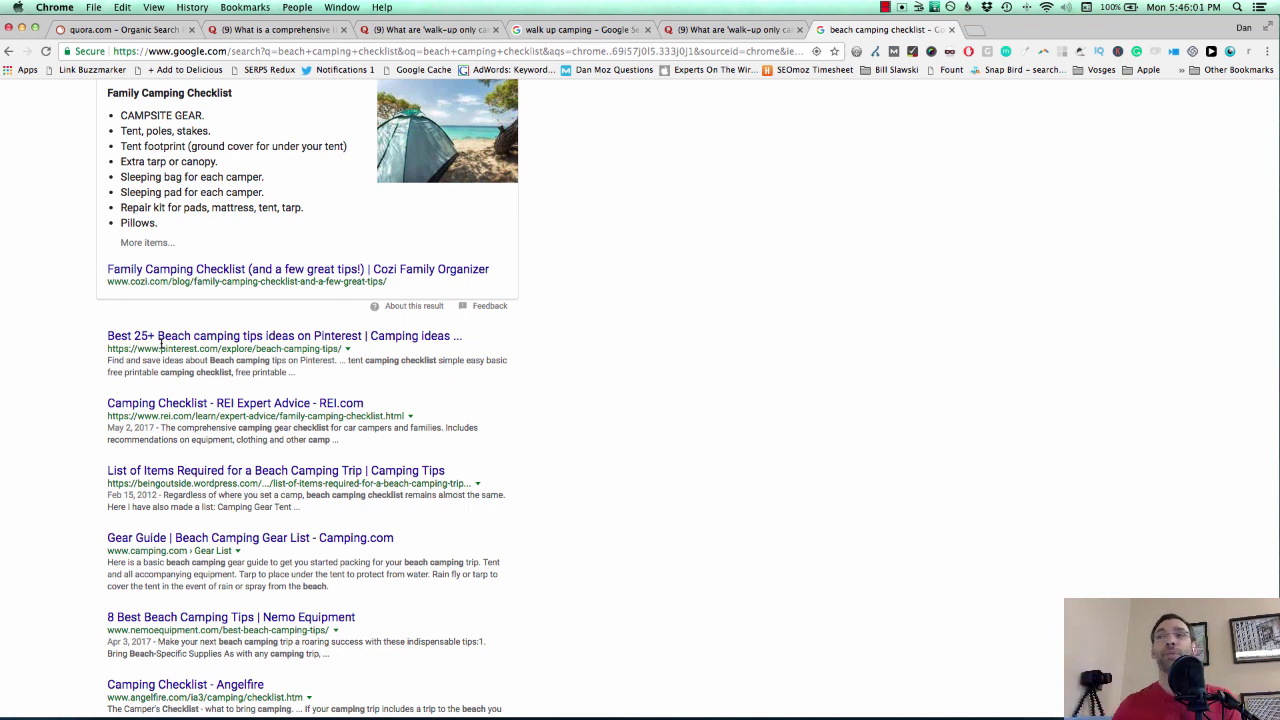
scroll(160, 344, "down", 2)
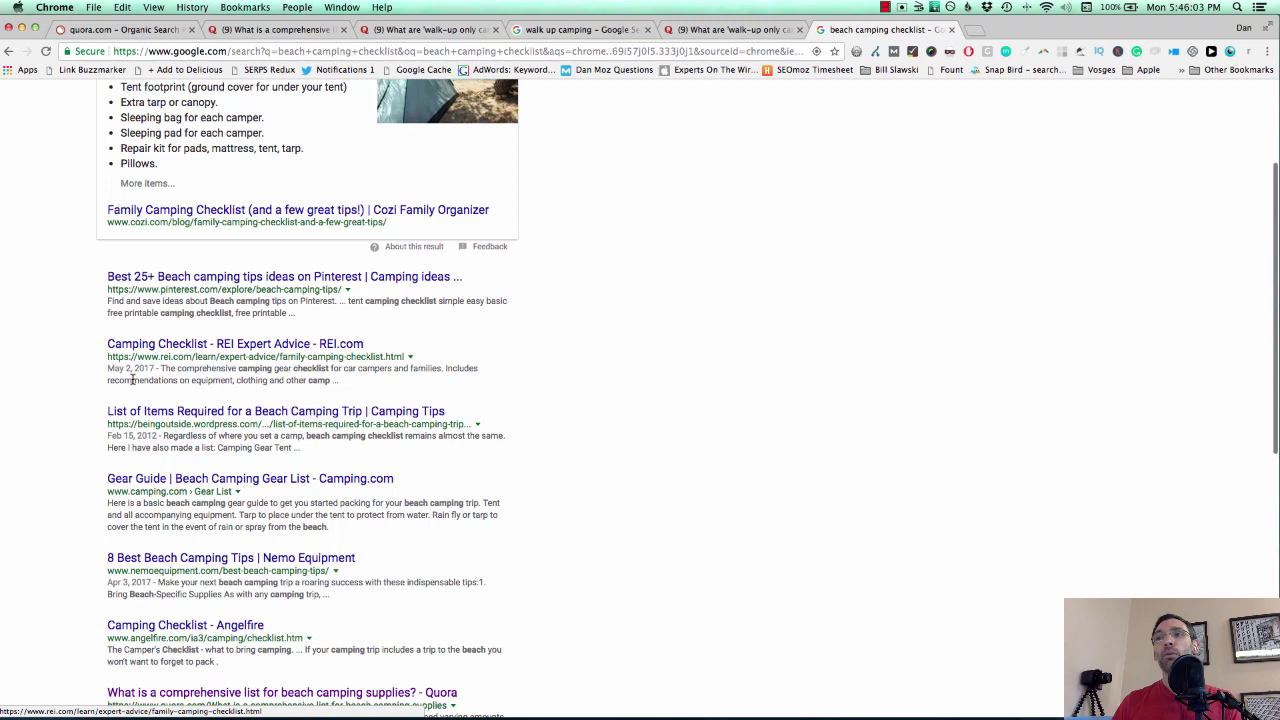
scroll(148, 450, "down", 1)
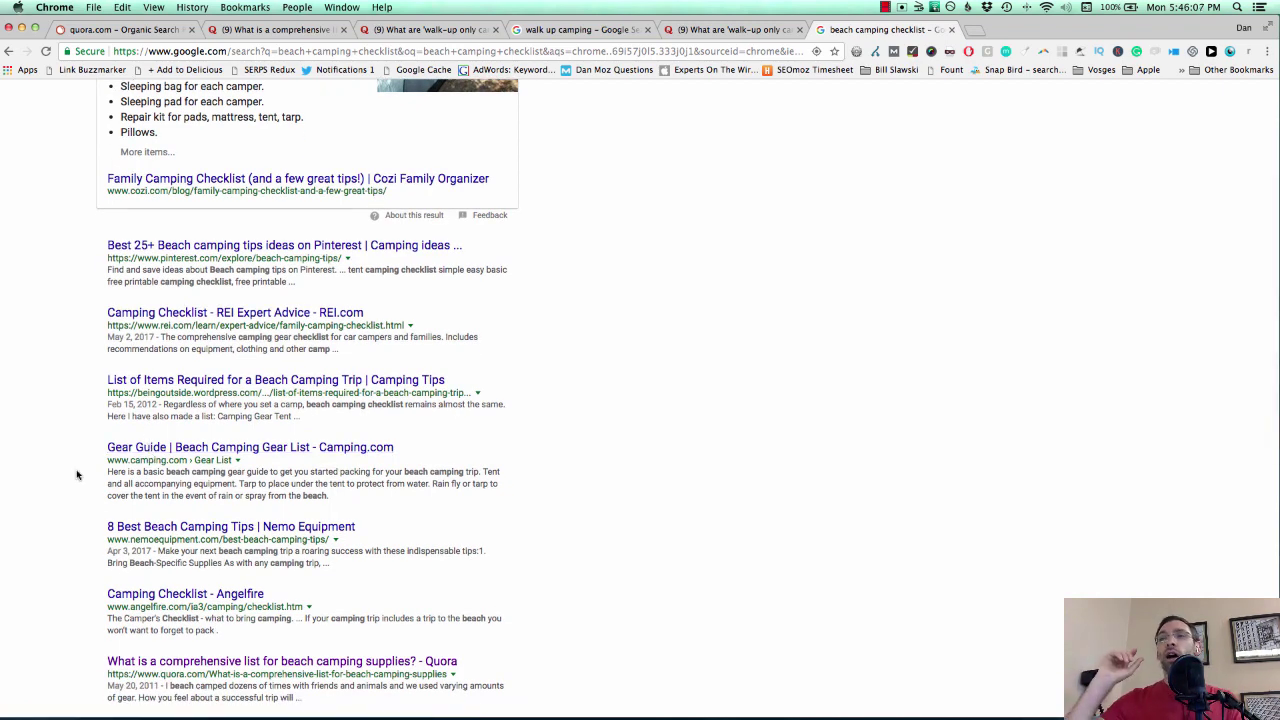
scroll(77, 474, "up", 5)
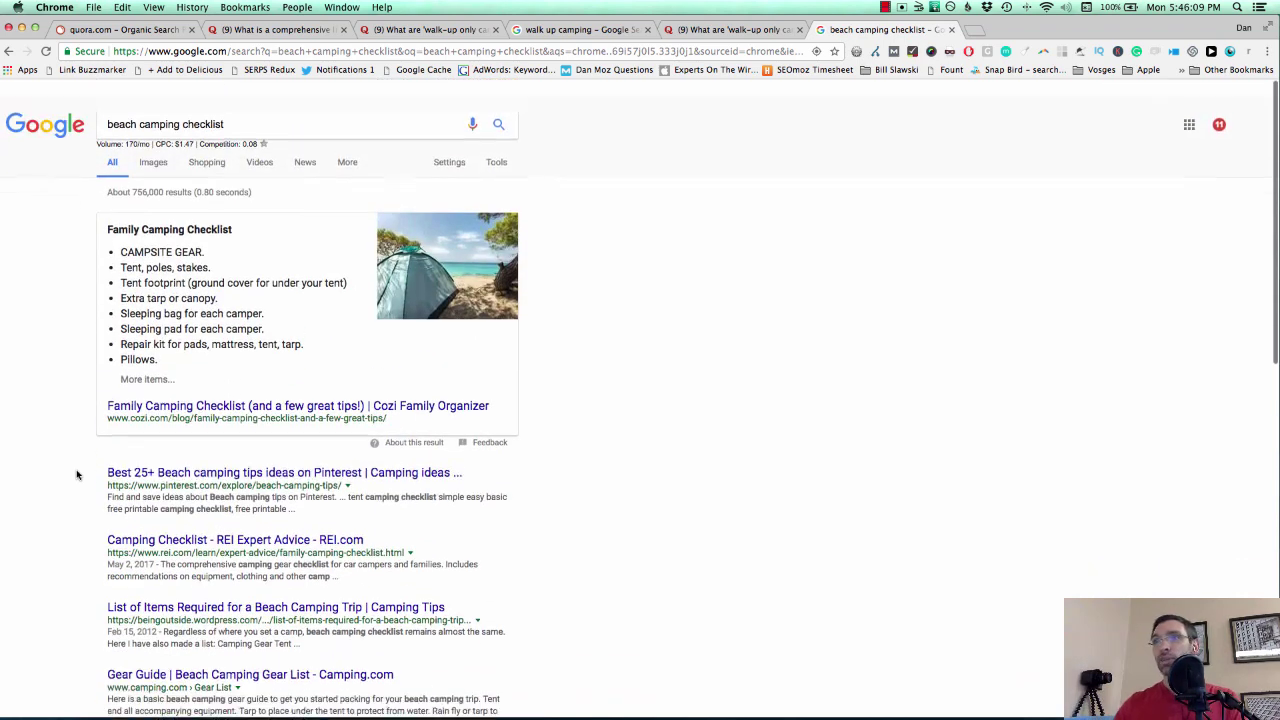
scroll(77, 474, "down", 4)
scroll(77, 474, "down", 1)
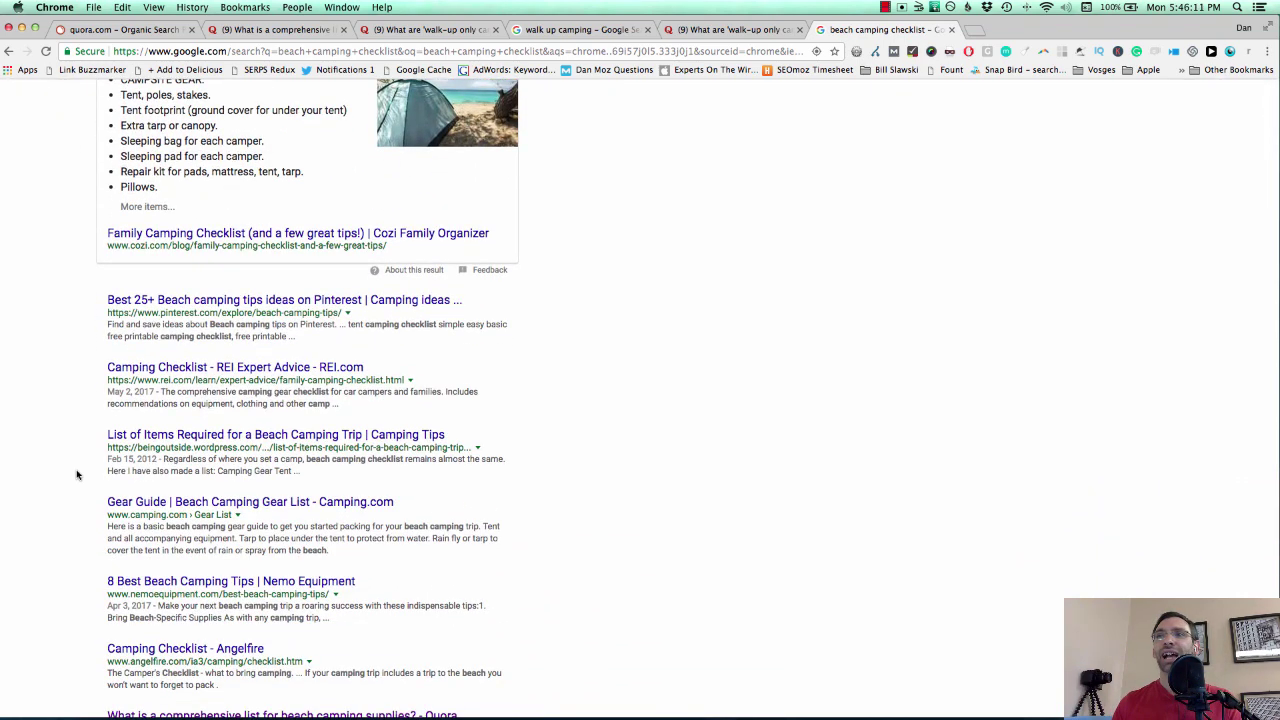
scroll(77, 474, "down", 2)
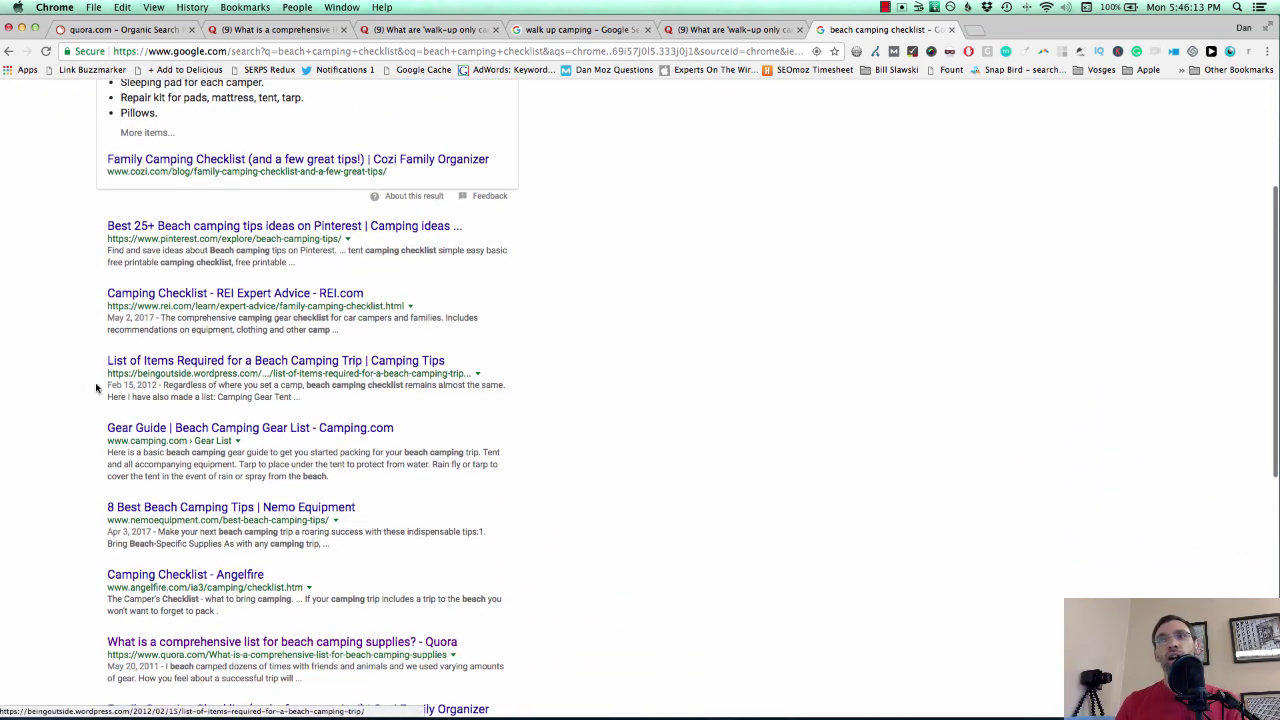
scroll(93, 396, "down", 3)
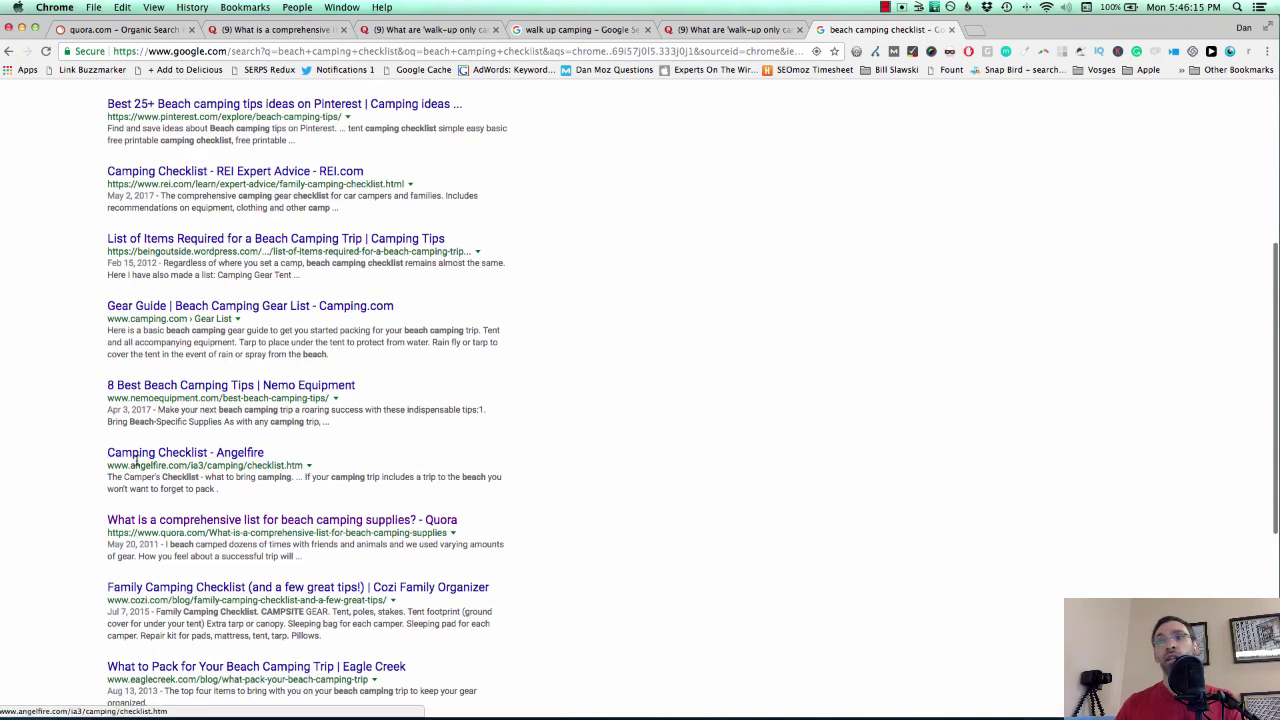
scroll(34, 462, "up", 8)
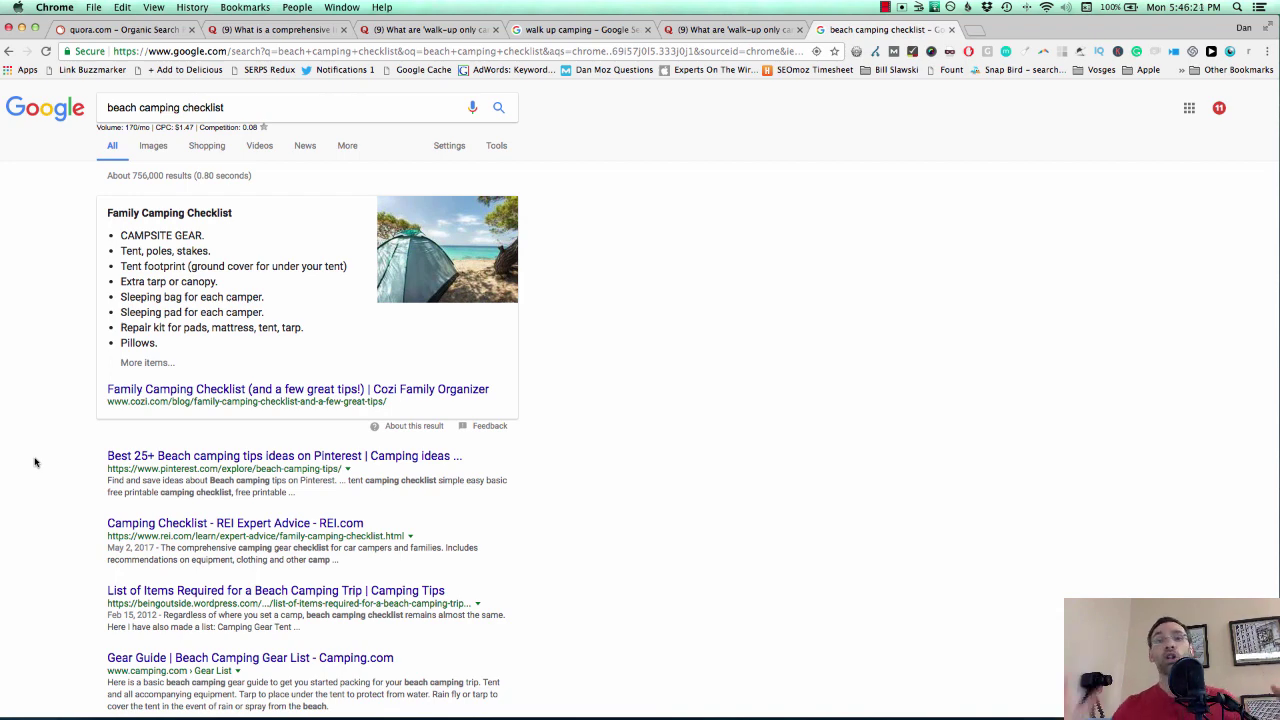
scroll(34, 462, "down", 4)
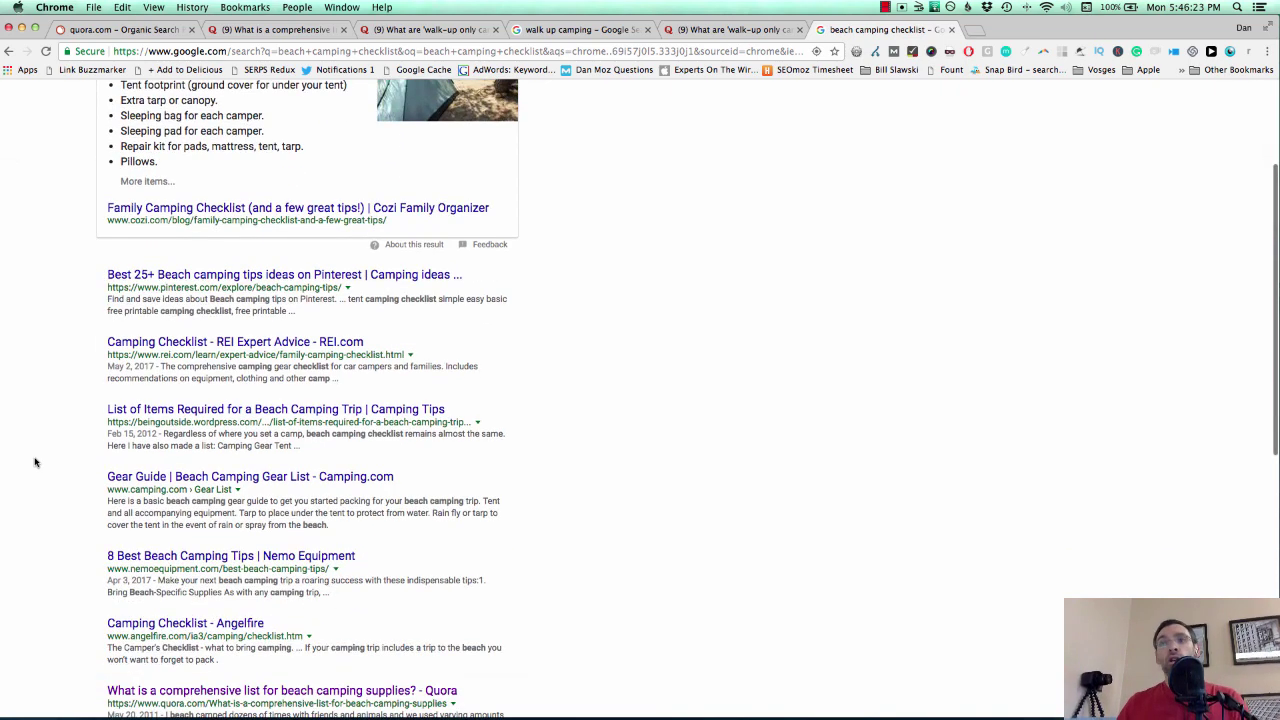
scroll(109, 488, "down", 4)
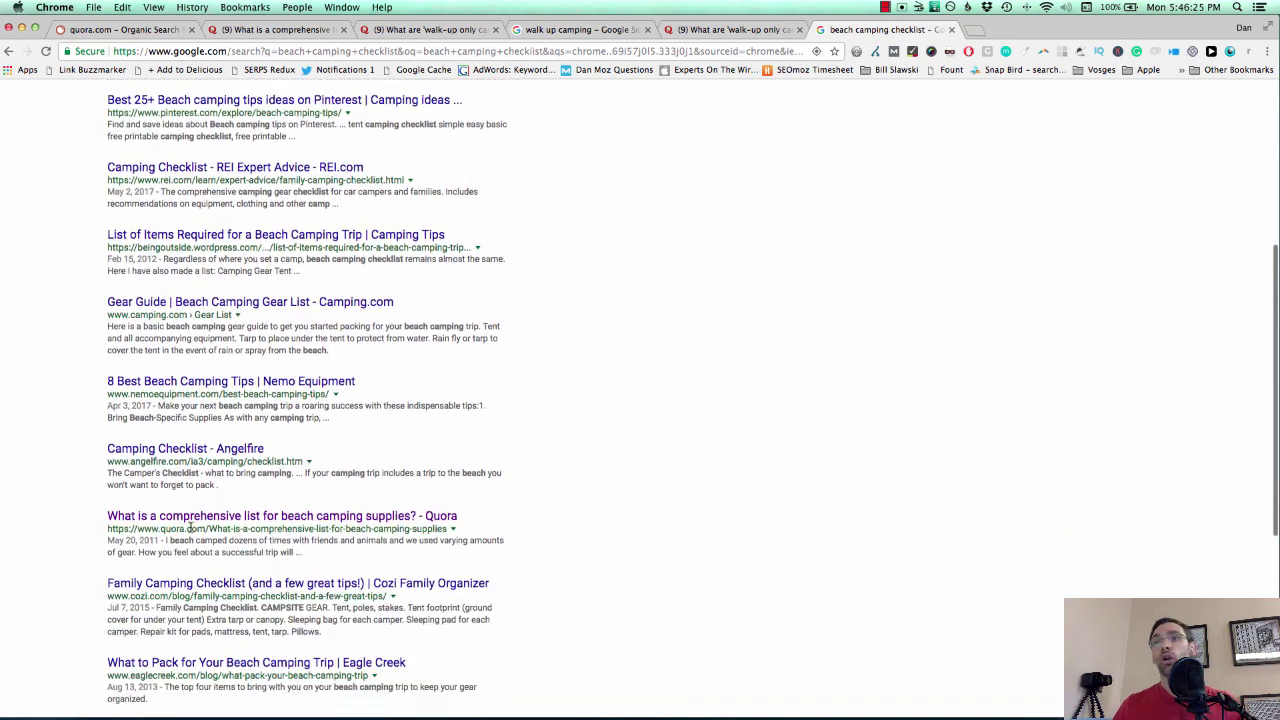
left_click(288, 523)
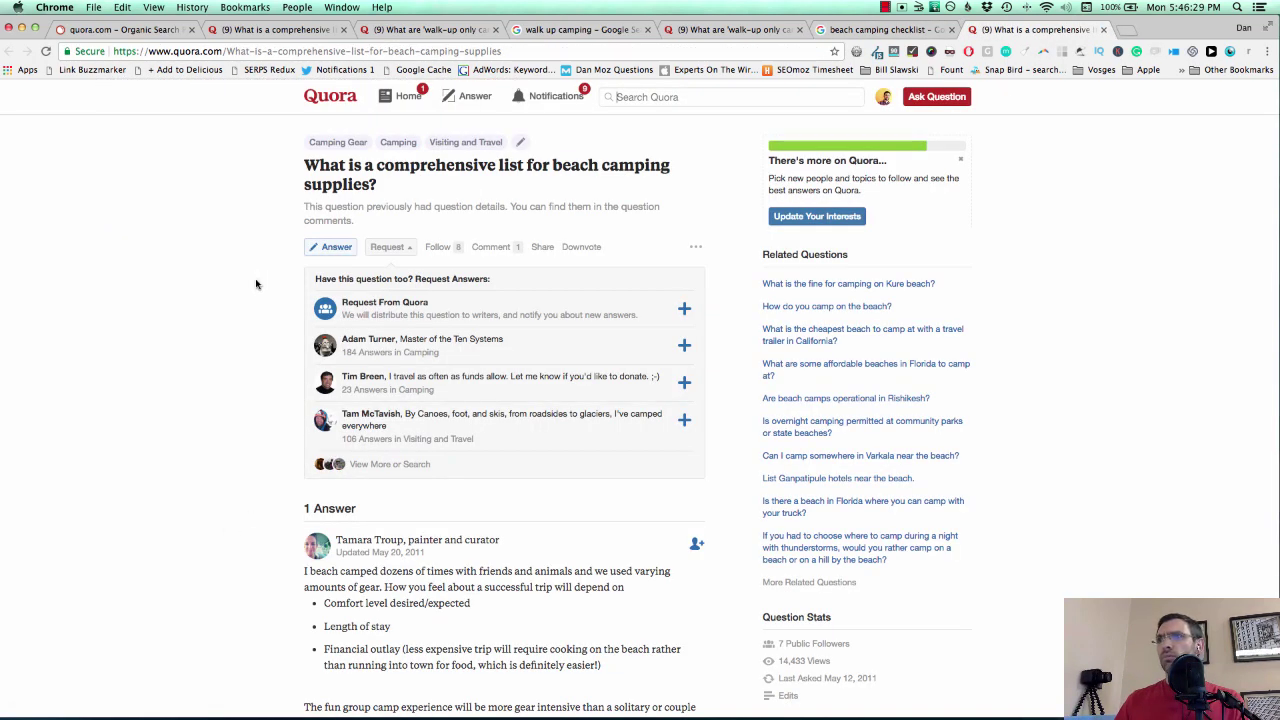
Read the single answer on the Quora beach camping supplies question
scroll(256, 284, "down", 2)
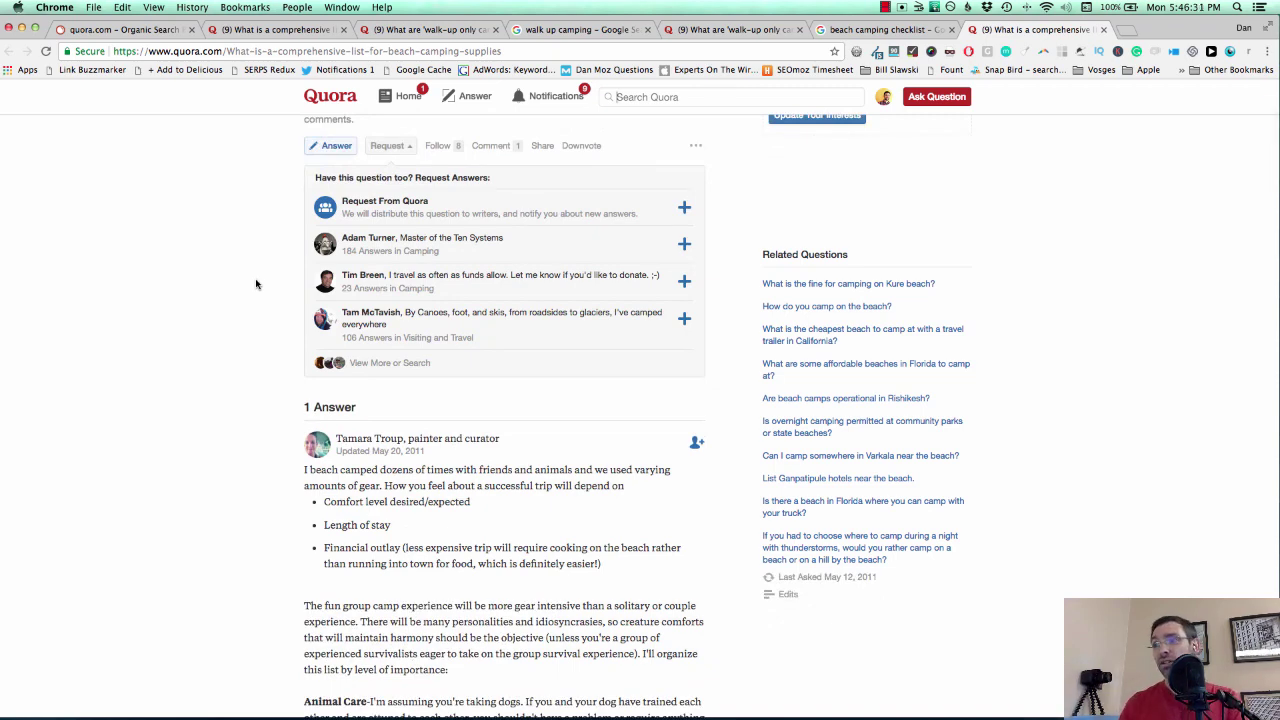
scroll(256, 284, "down", 1)
scroll(256, 284, "up", 2)
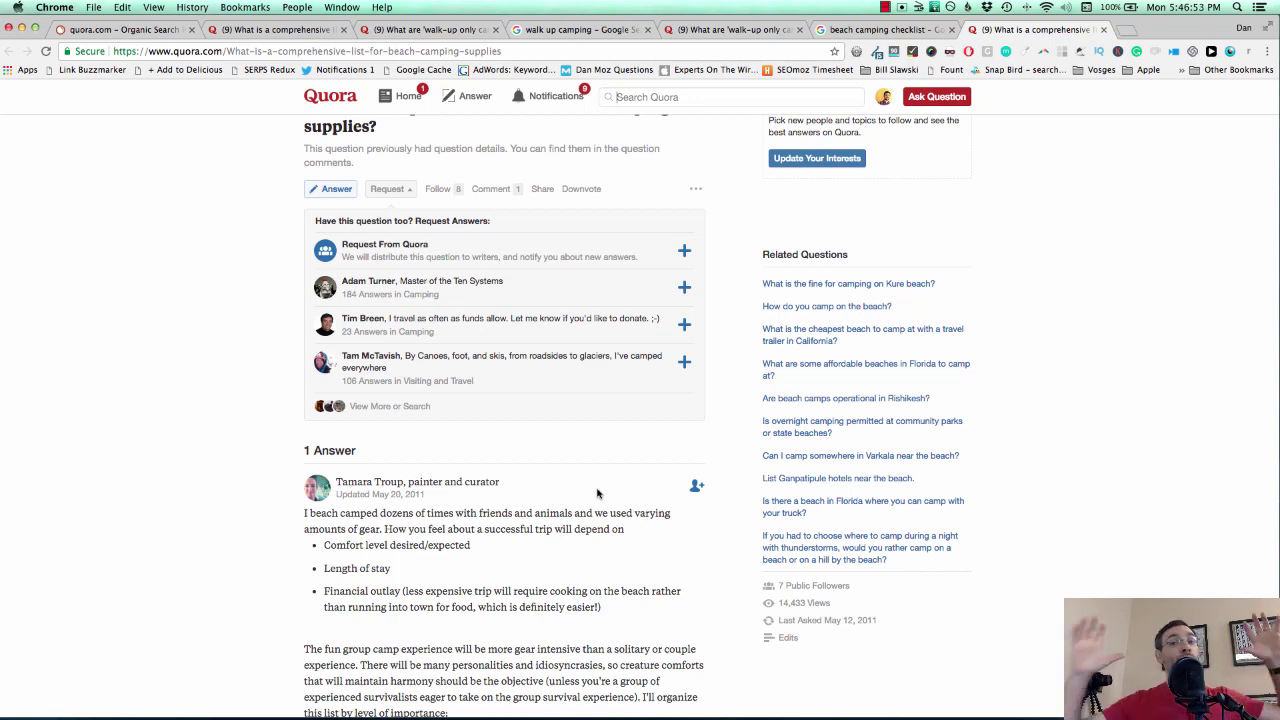
Check the remaining beach camping checklist Google results, then return to the SEMrush keyword report
key("ctrl+shift+Tab")
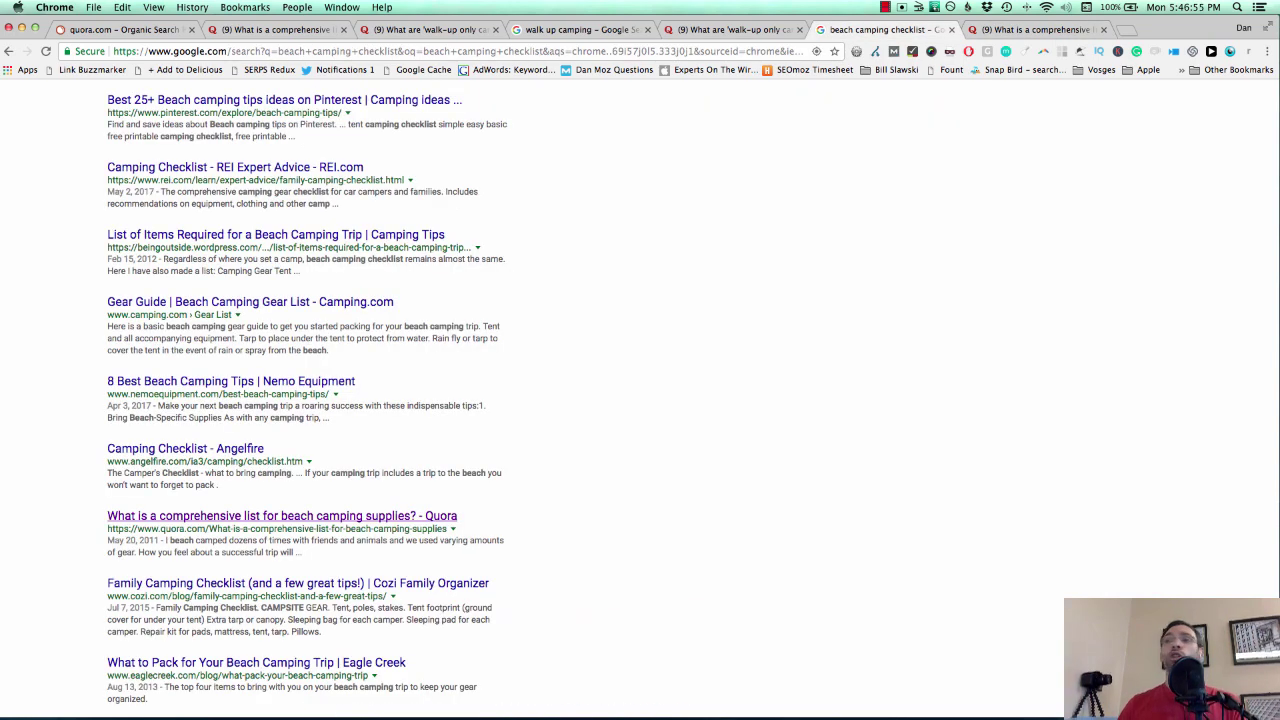
scroll(640, 400, "down", 3)
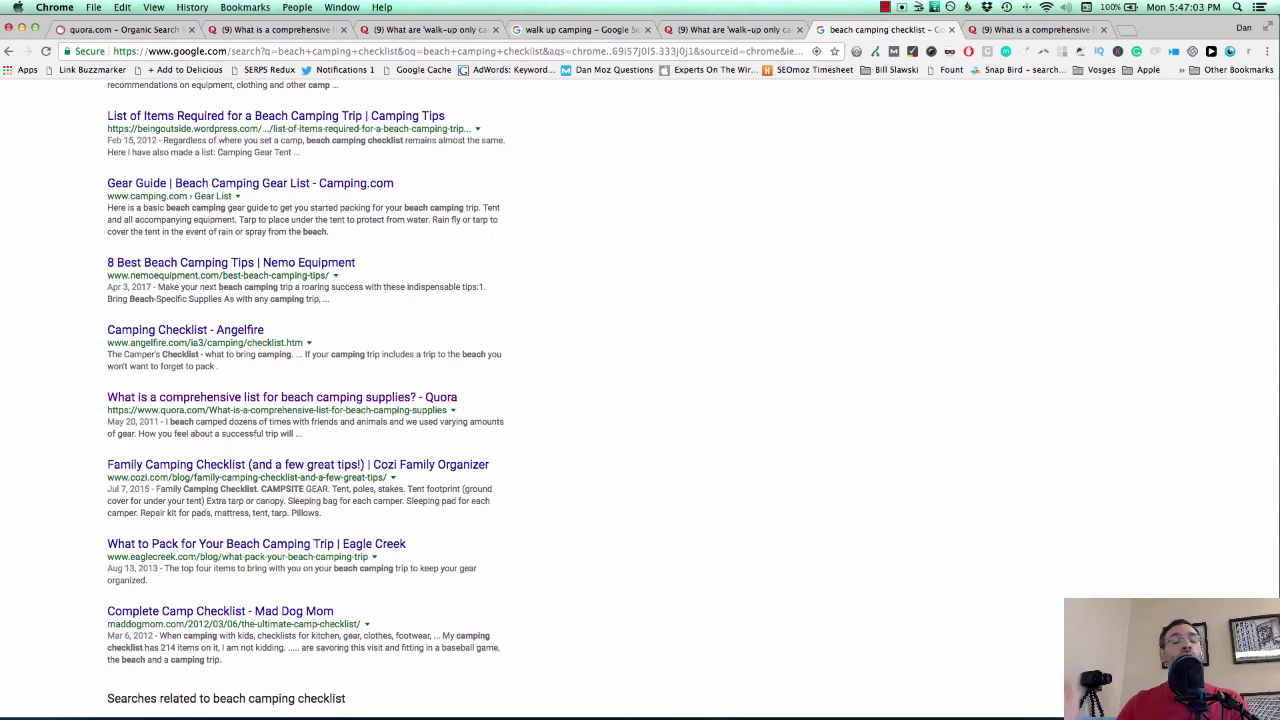
key("super+1")
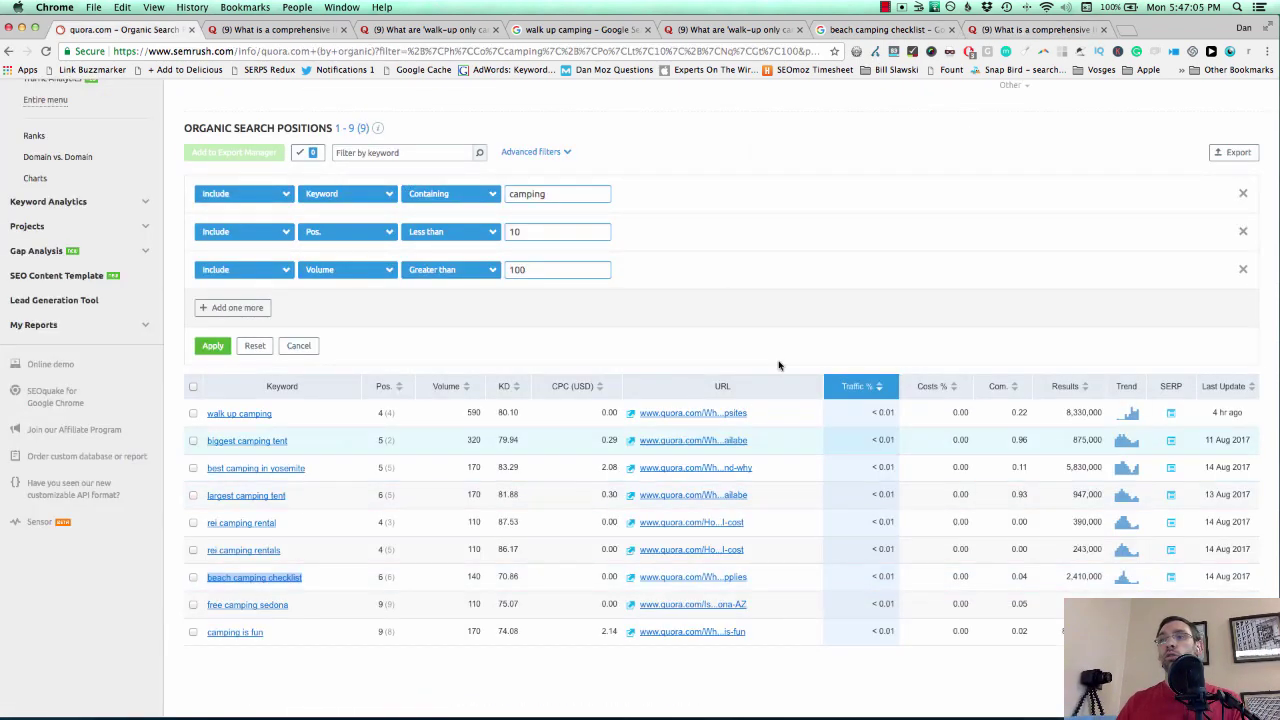
left_click(742, 318)
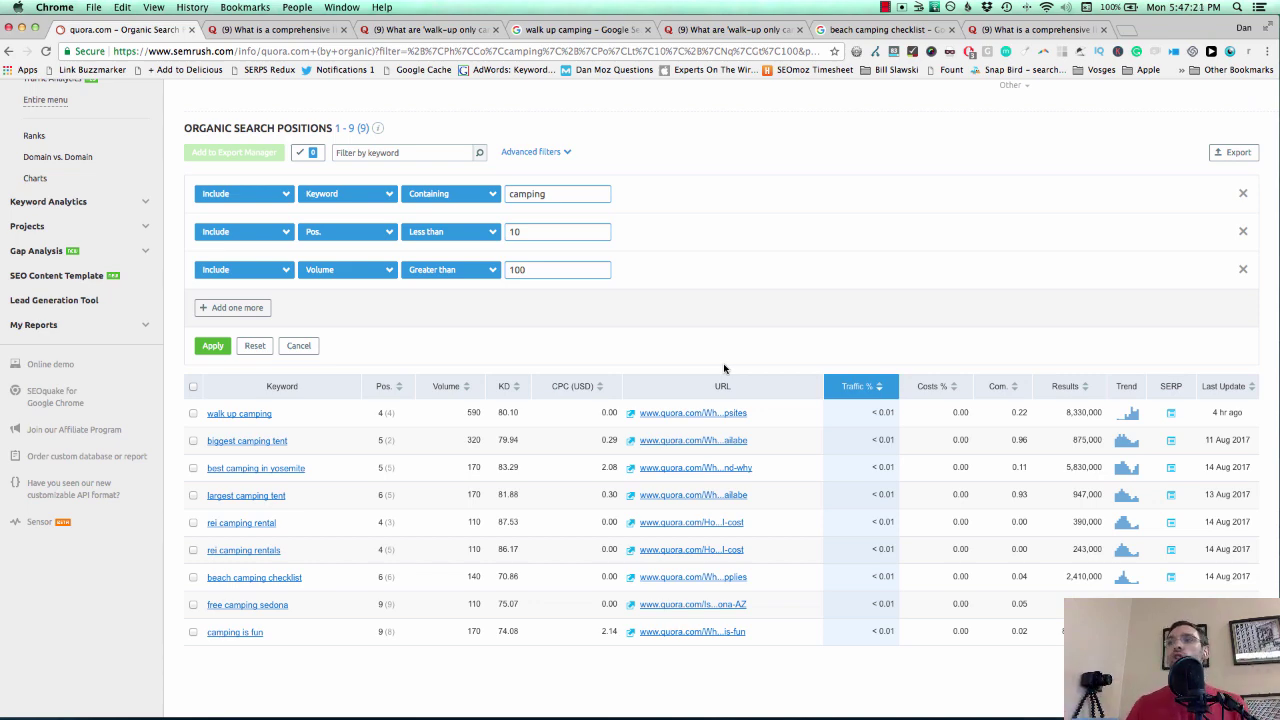
scroll(724, 369, "up", 1)
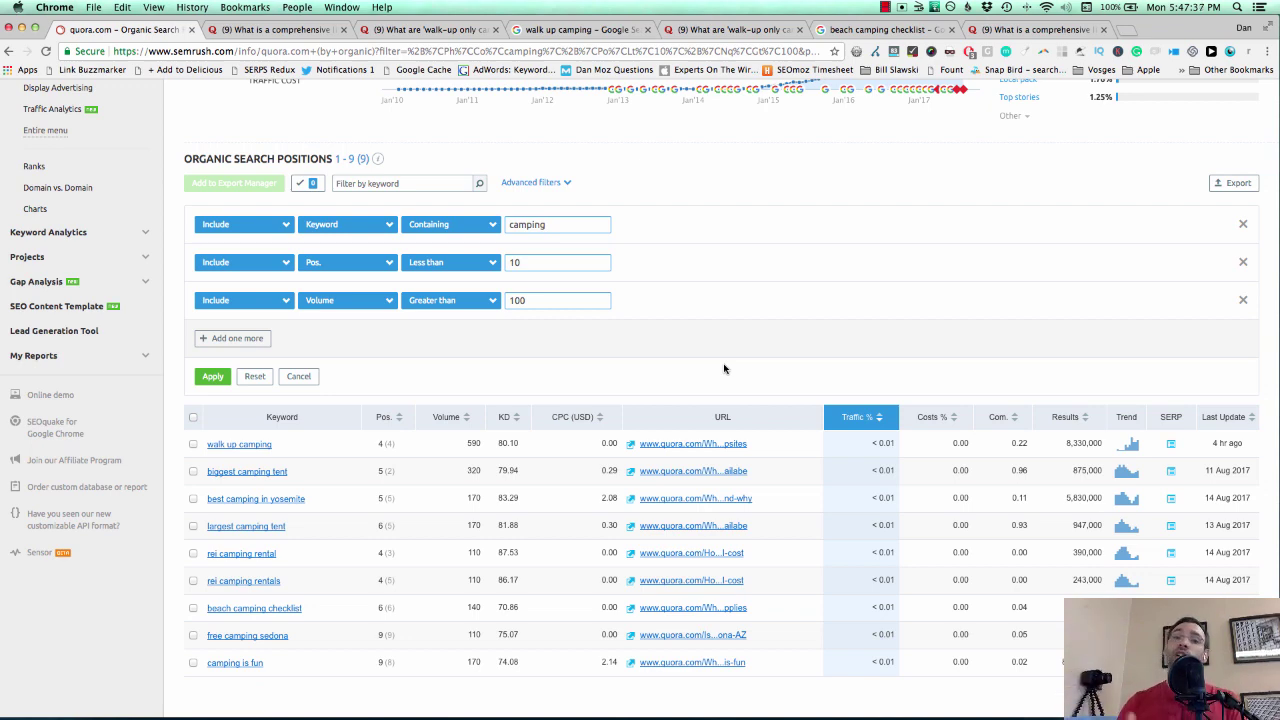
scroll(724, 368, "up", 5)
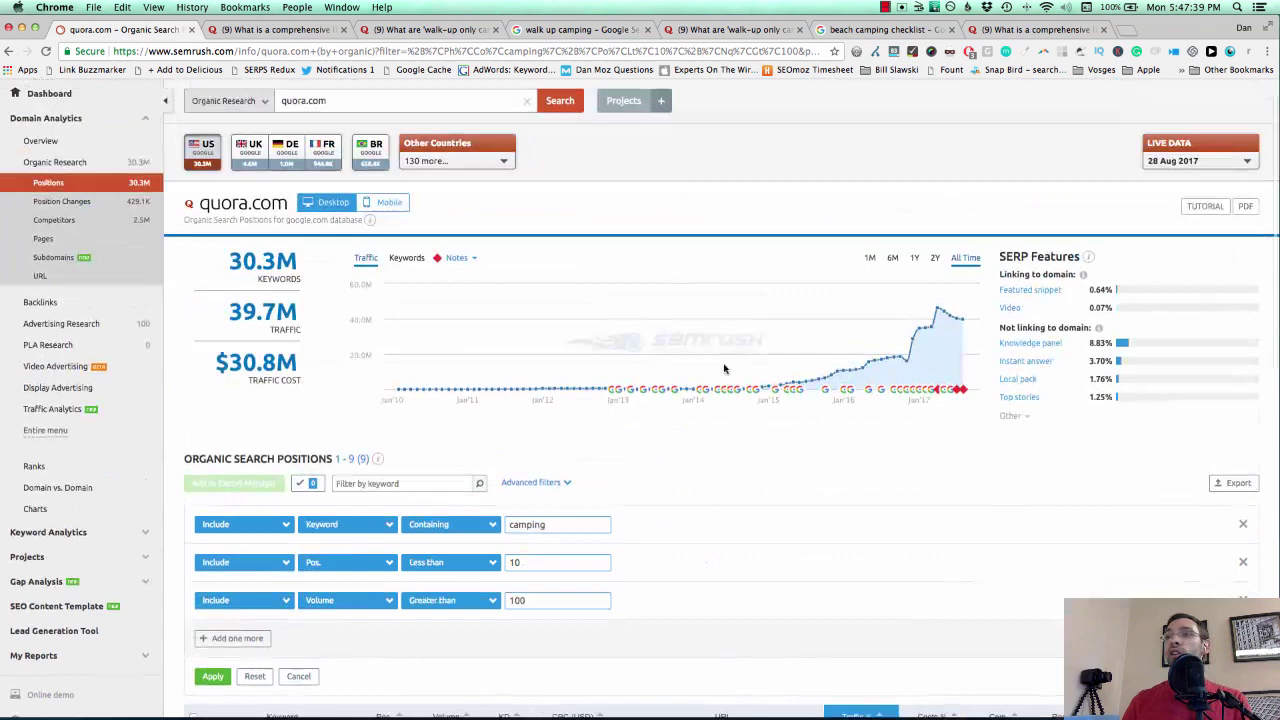